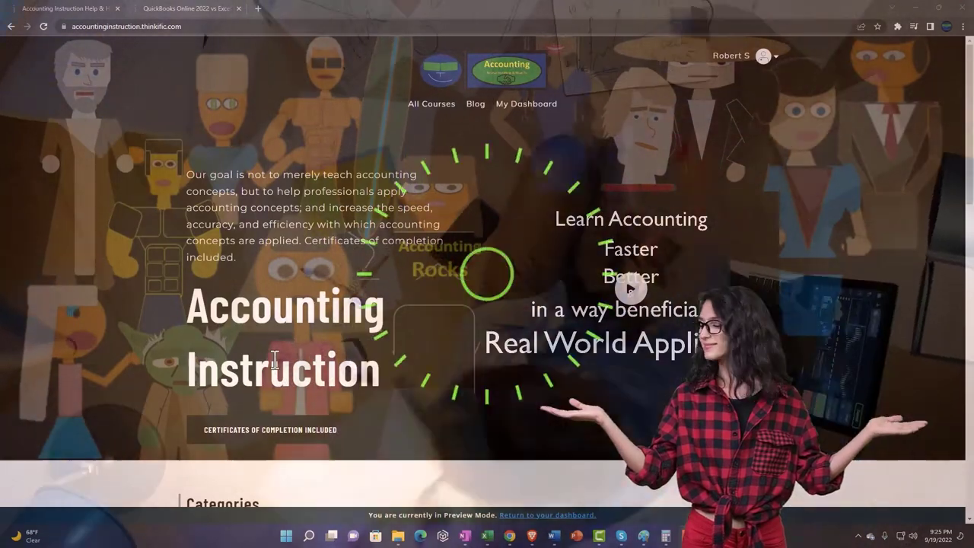
Browse the course categories on the Accounting Instruction site, and view the OneNote - Getting Started 2022 section in the QuickBooks Online 2022 course
scroll(134, 423, down, 6)
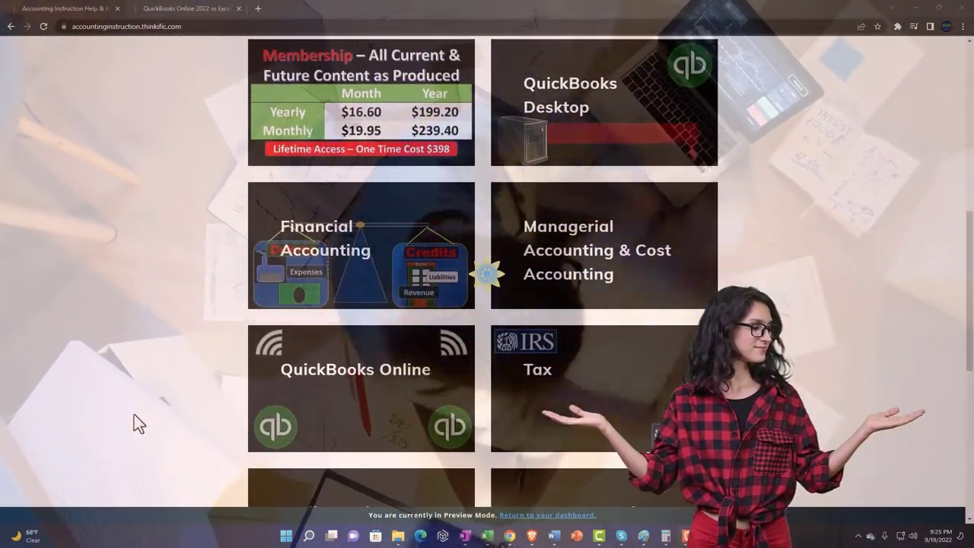
scroll(134, 424, down, 3)
scroll(134, 415, down, 3)
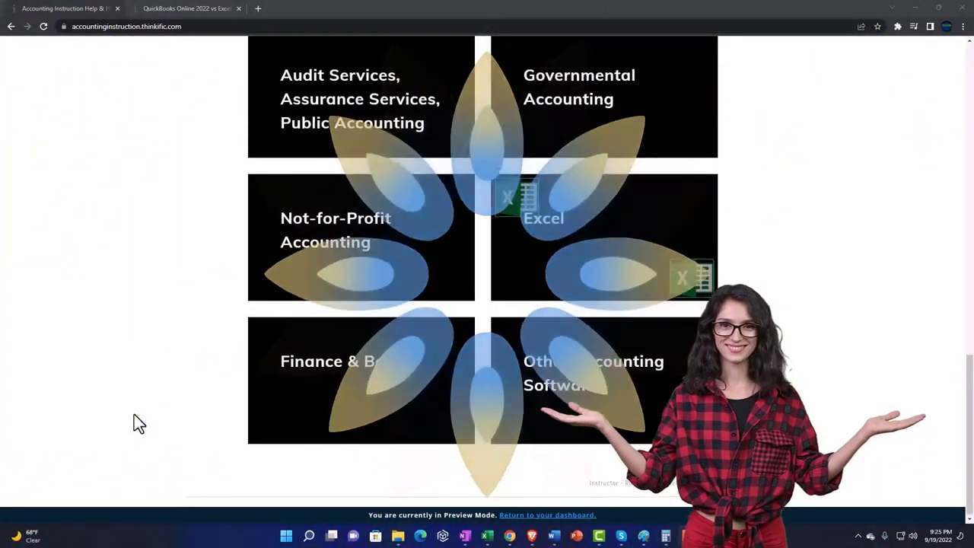
click(173, 8)
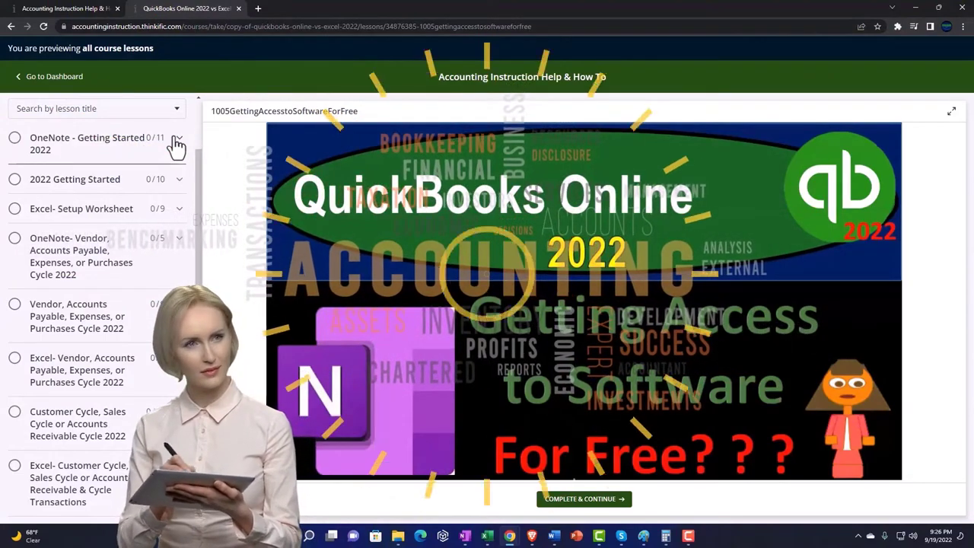
click(176, 145)
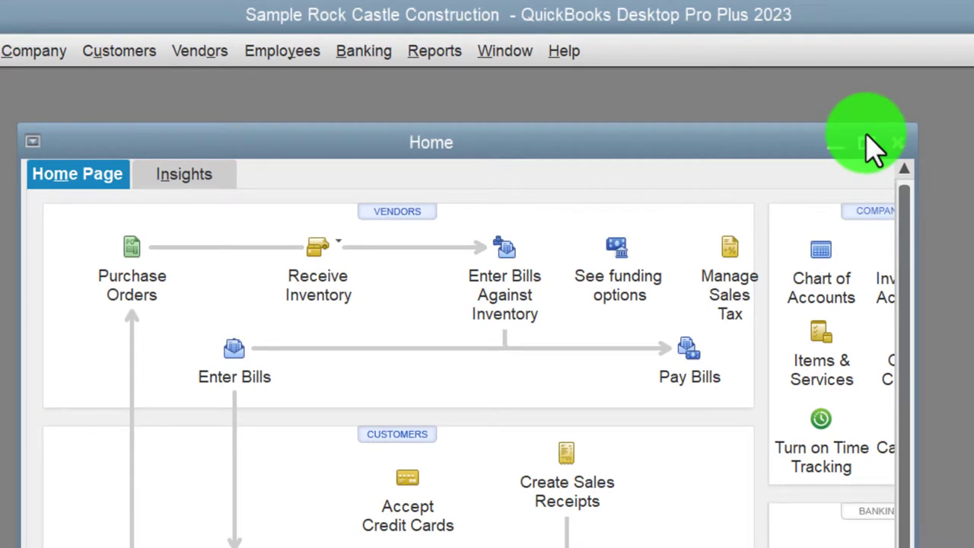
Maximize the Home window of the Rock Castle Construction sample file and select the option to hide the icon bar
click(867, 140)
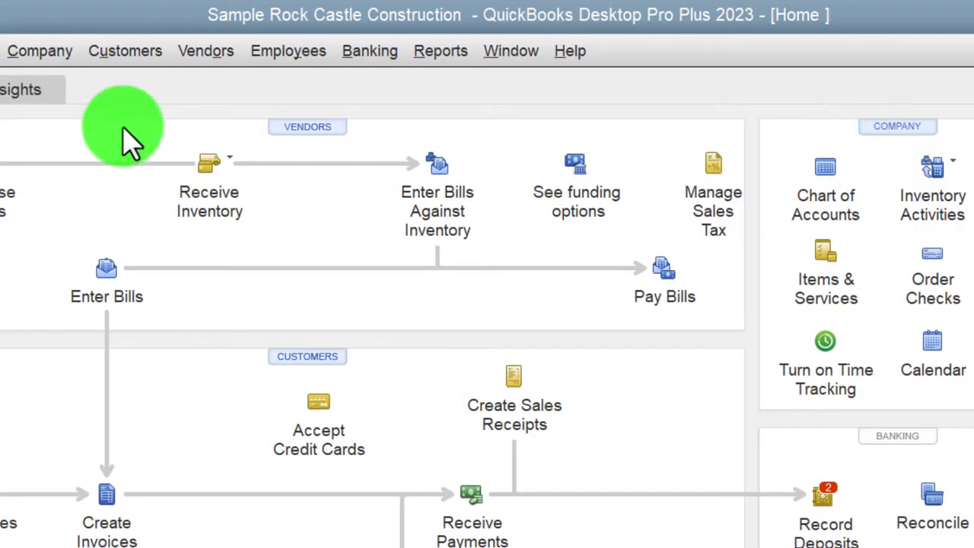
click(124, 51)
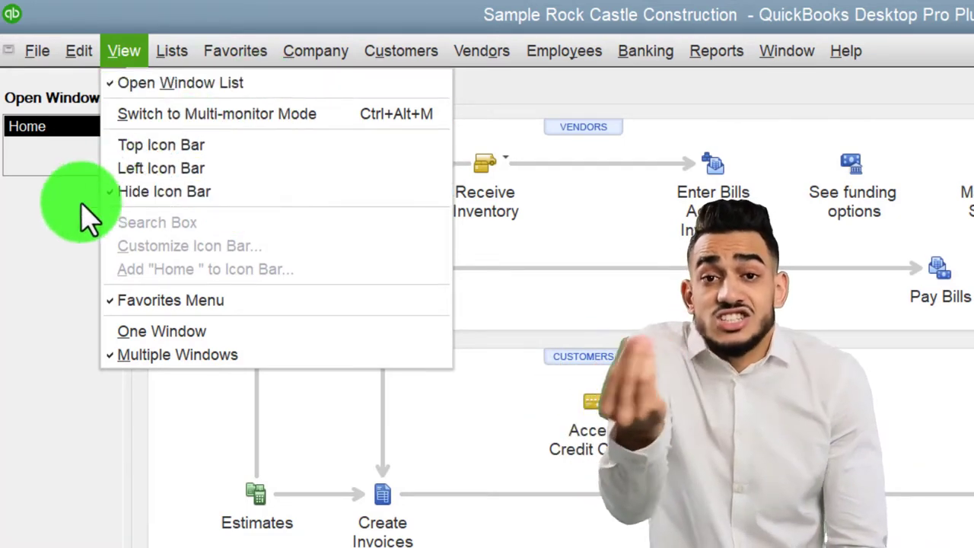
click(106, 191)
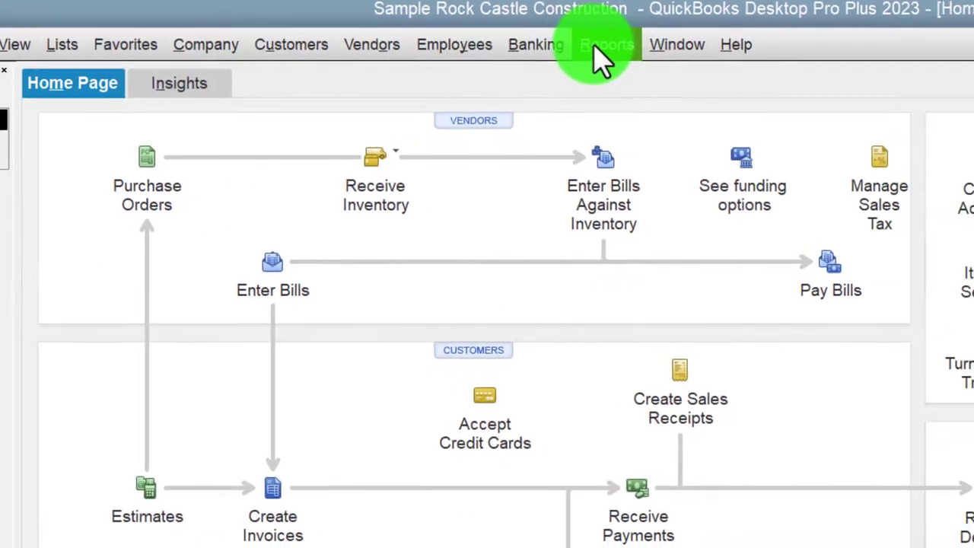
Run the Profit & Loss Standard report for the date range 01/01/2024 to 12/31/2024
click(711, 50)
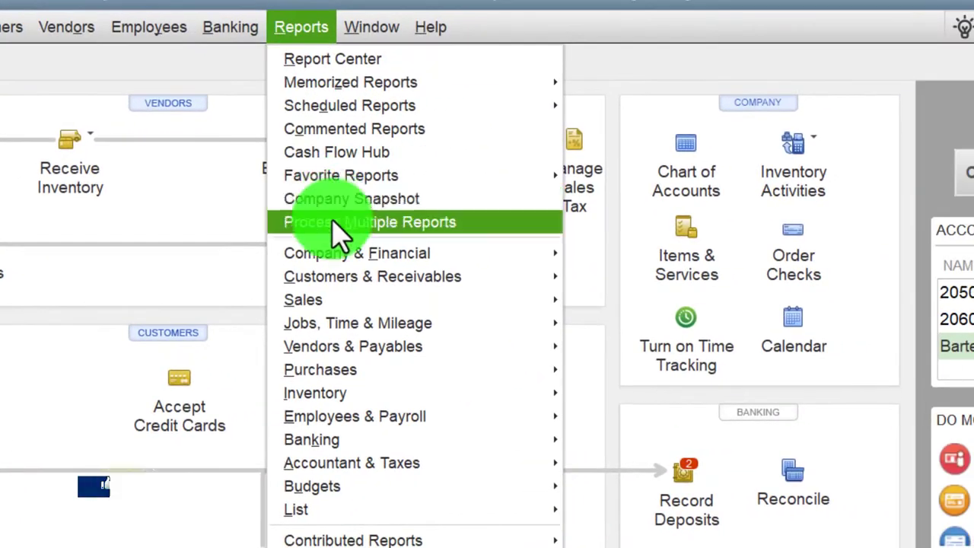
mouse_move(445, 267)
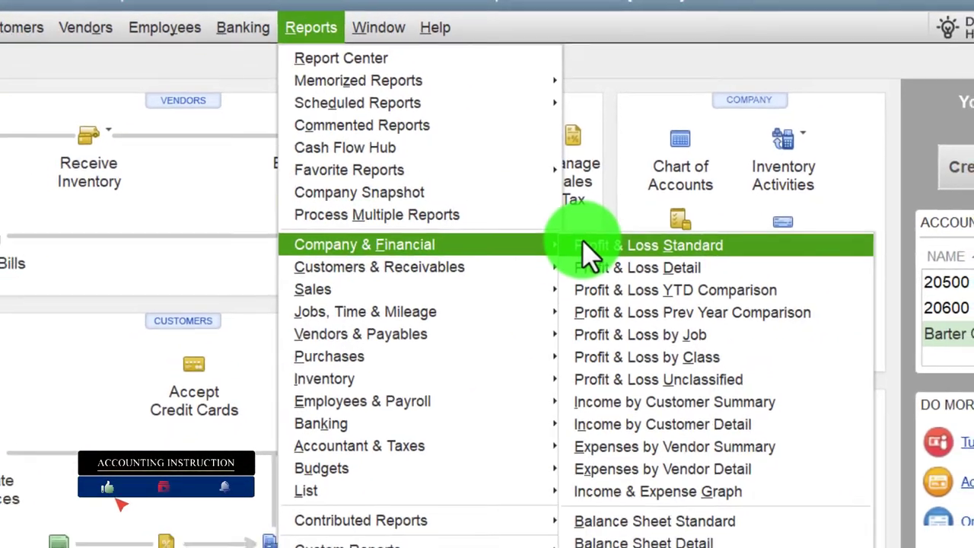
click(584, 253)
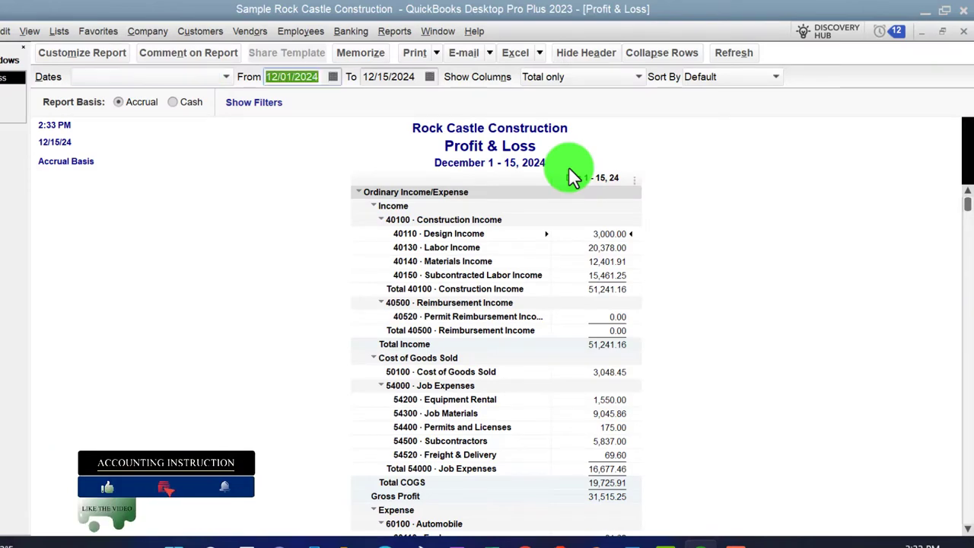
key(Tab)
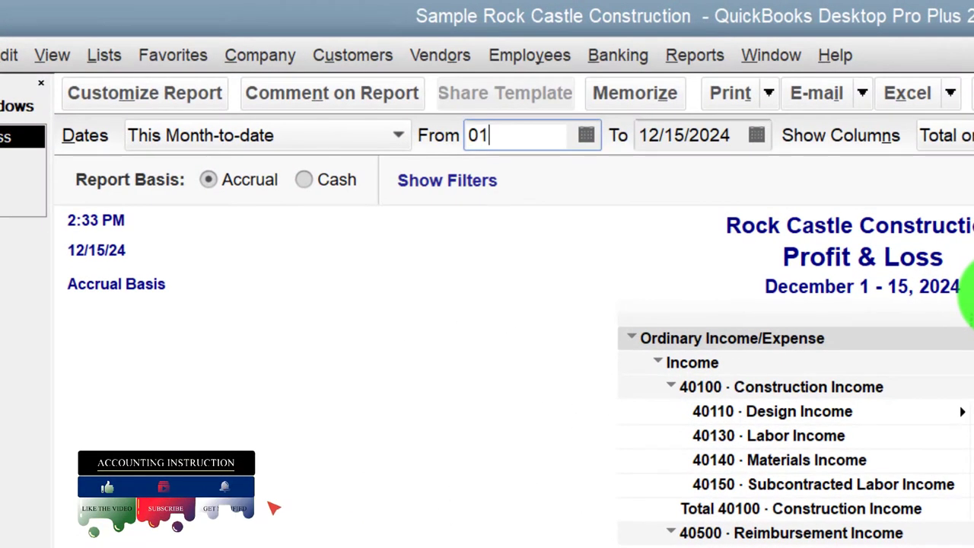
text(12/)
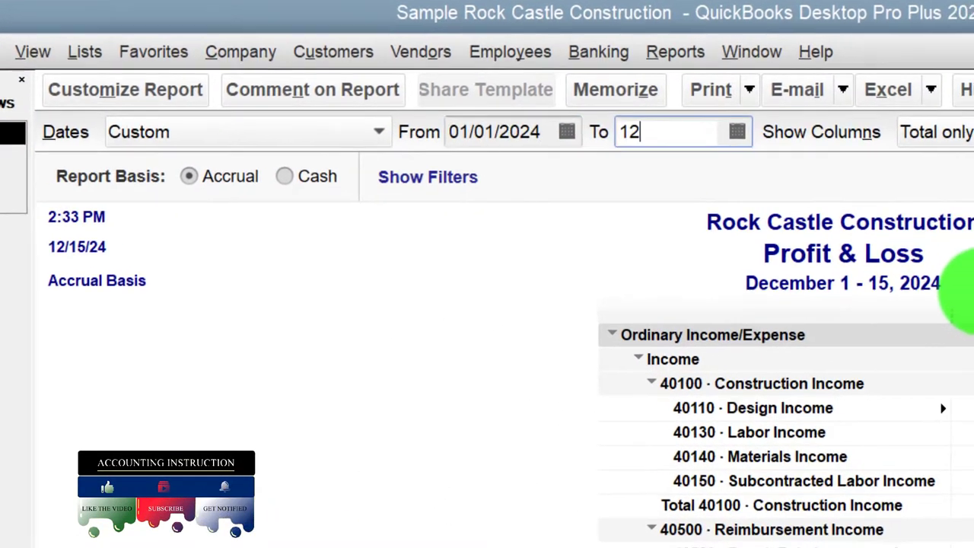
text(31/2024)
key(Tab)
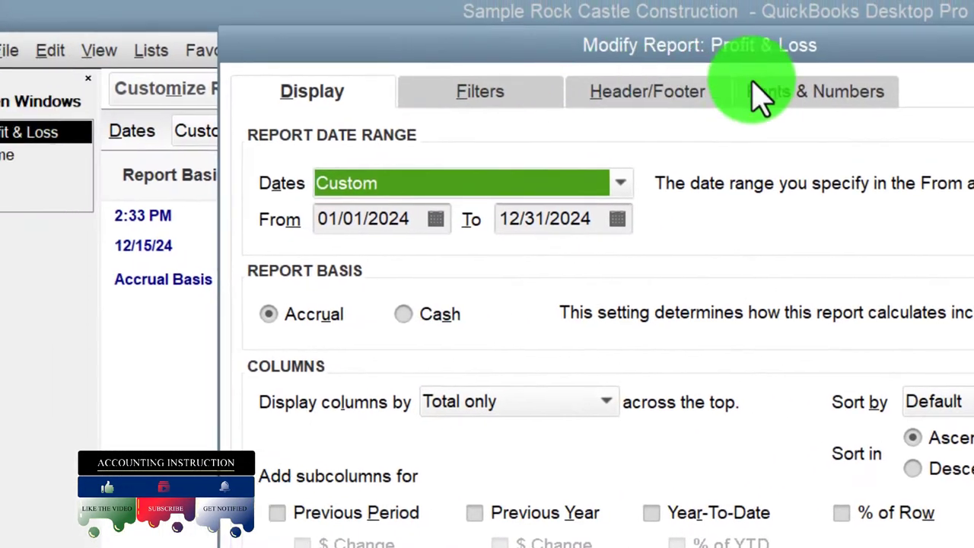
Customize the Profit & Loss report's fonts, setting the column labels and all related fonts to size 12
click(575, 55)
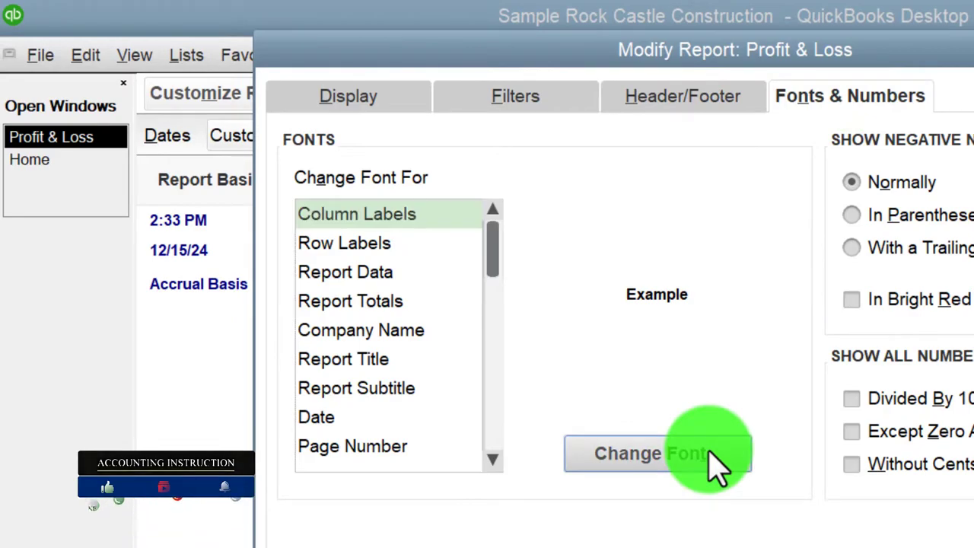
click(713, 456)
click(689, 363)
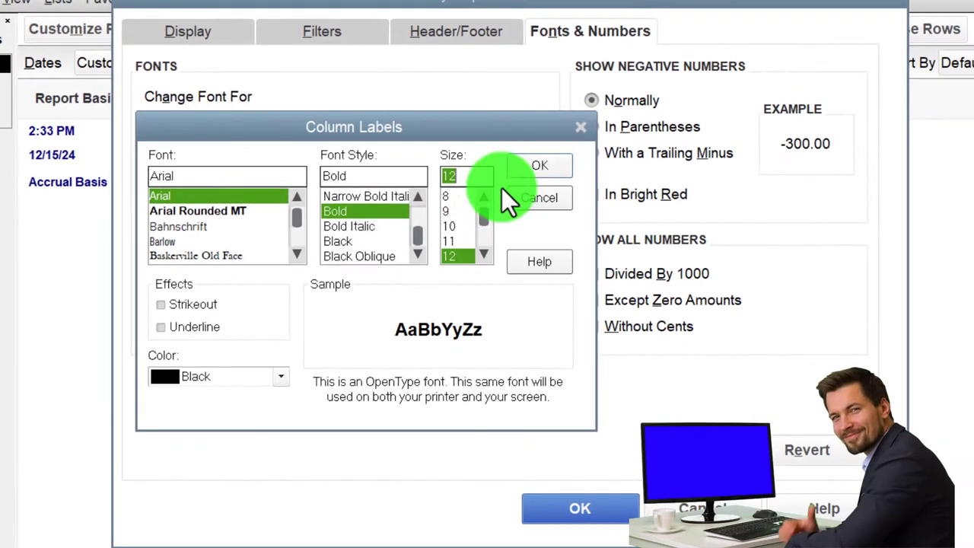
click(696, 236)
click(537, 197)
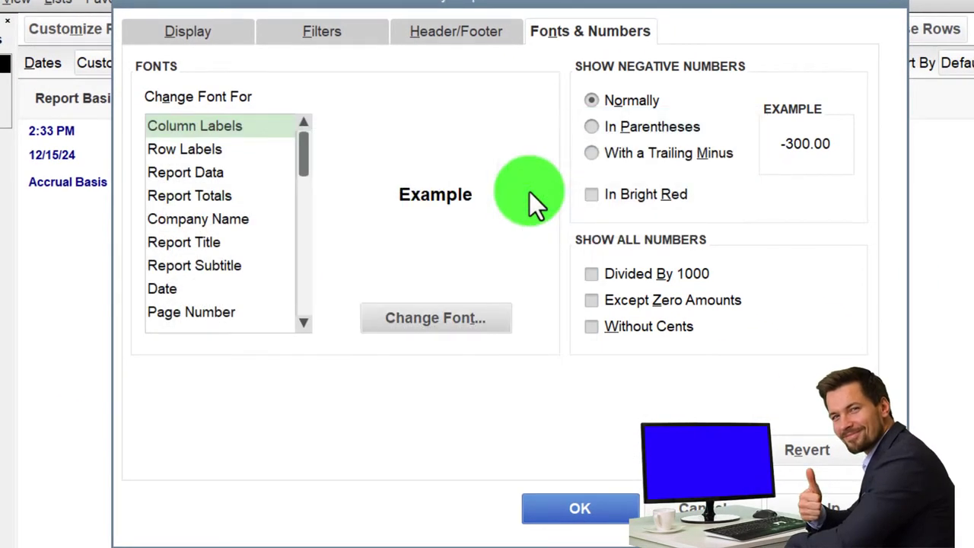
click(589, 508)
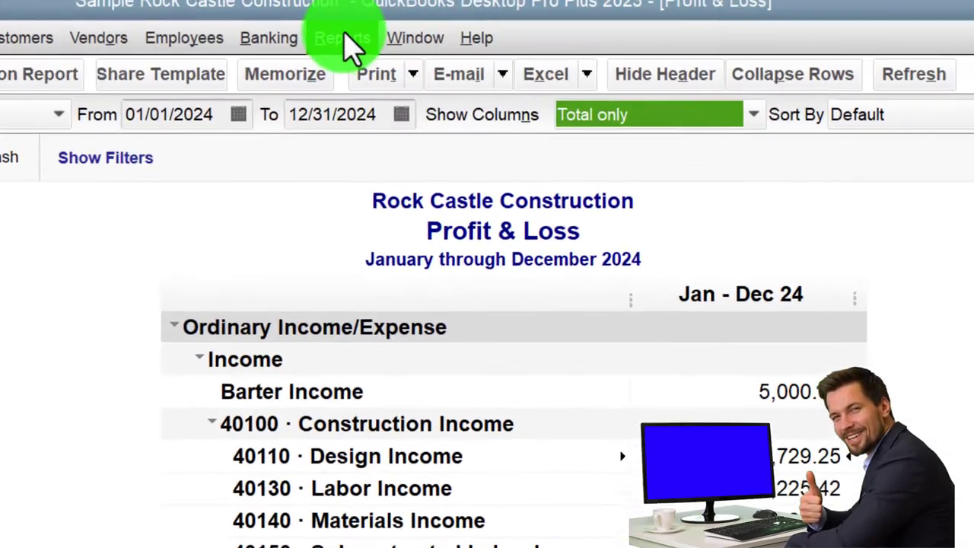
Run the Balance Sheet Standard report with its dates set to This Fiscal Year
click(531, 1)
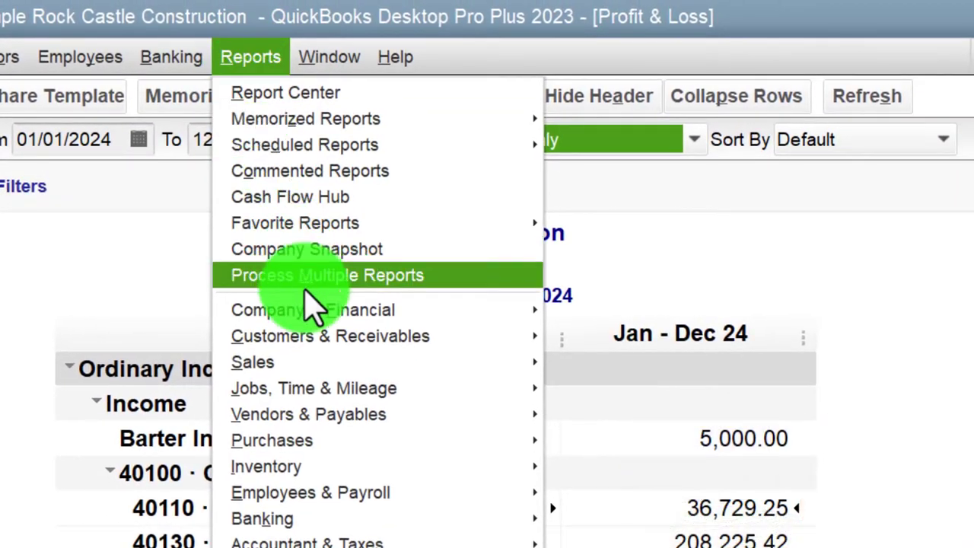
mouse_move(471, 307)
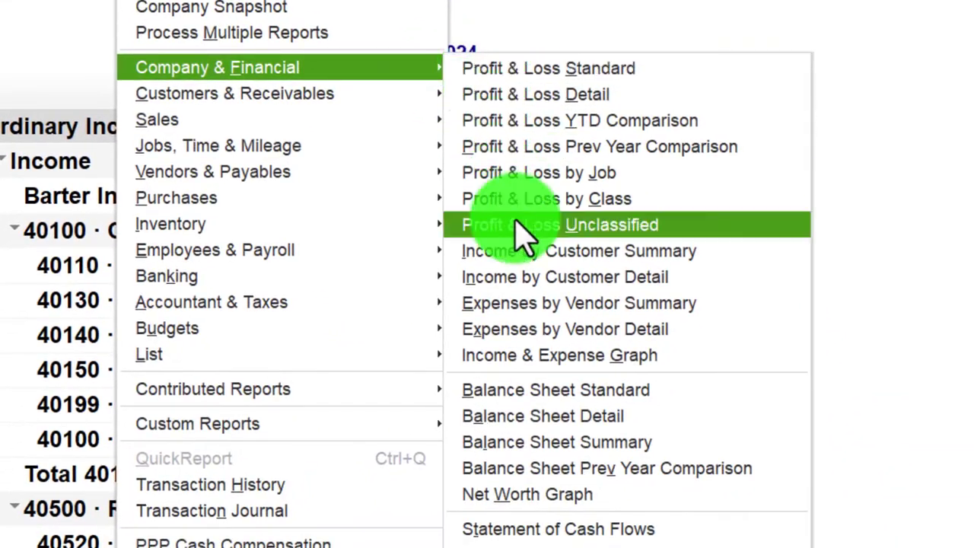
click(537, 394)
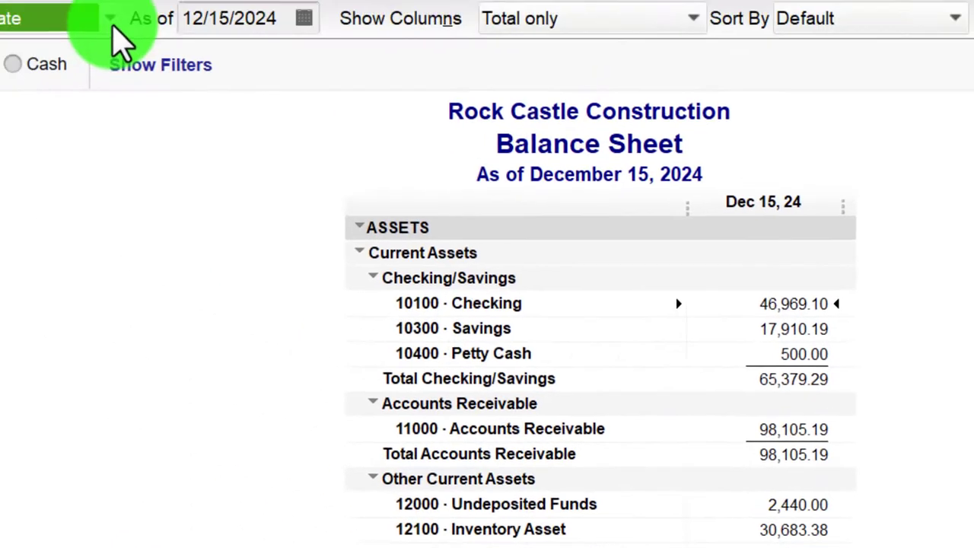
click(111, 22)
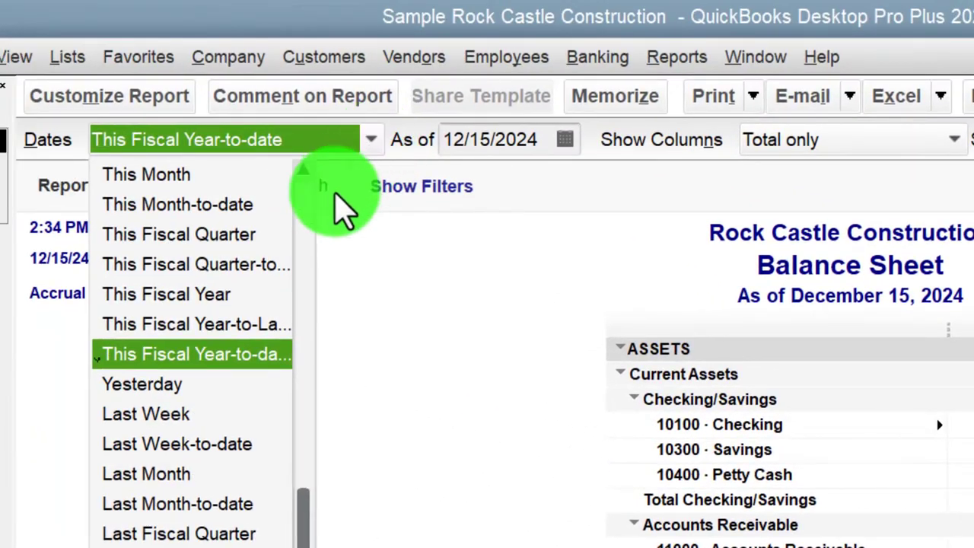
click(221, 310)
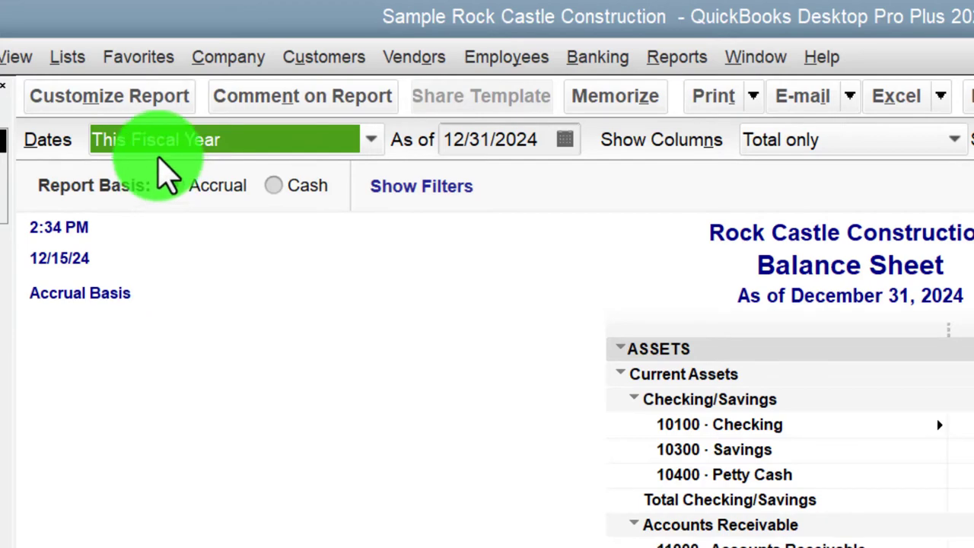
Customize the Balance Sheet's fonts, setting the column labels and all related fonts to size 12
click(148, 105)
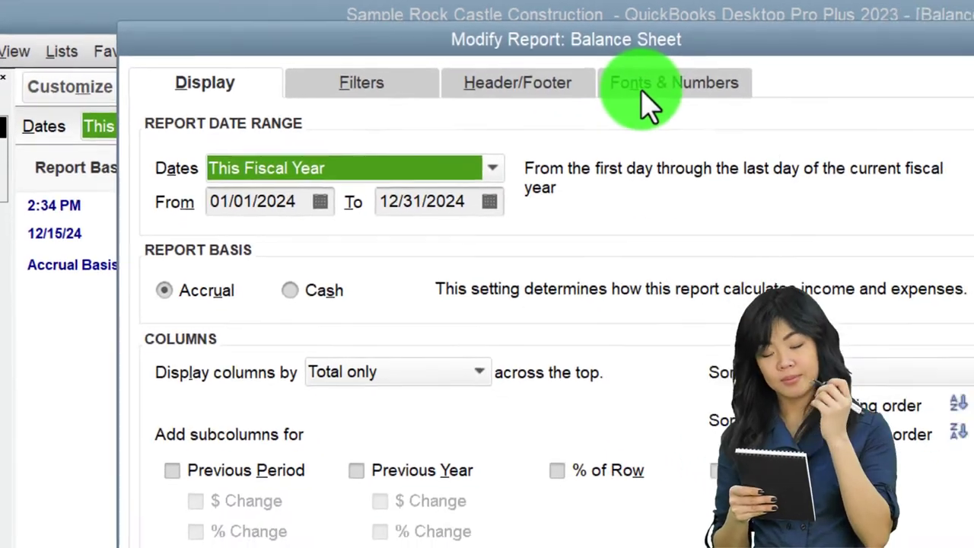
click(704, 95)
click(443, 317)
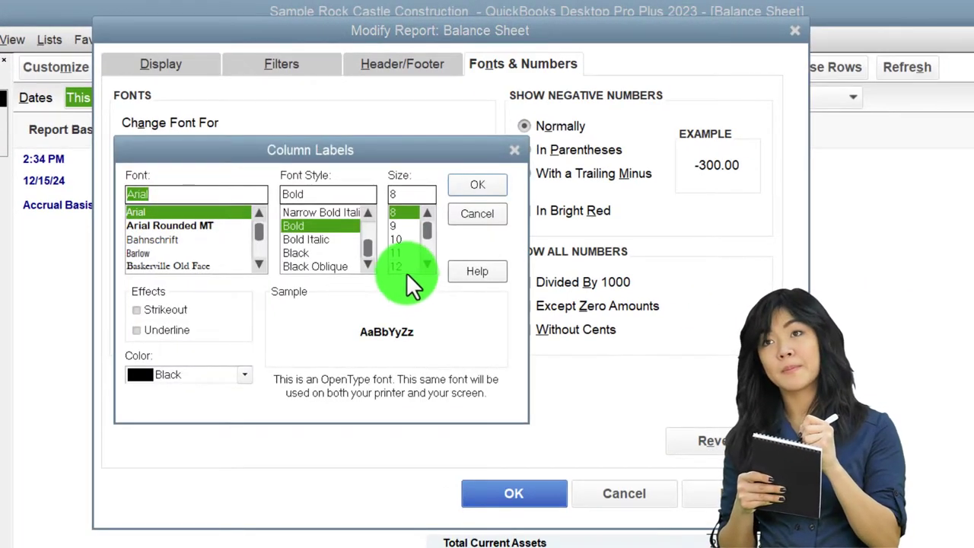
click(472, 185)
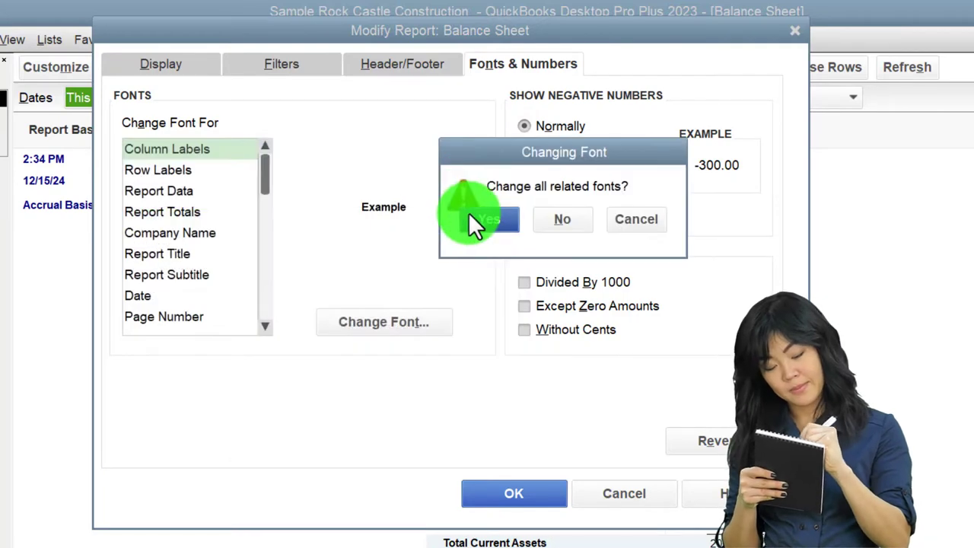
click(468, 213)
click(517, 483)
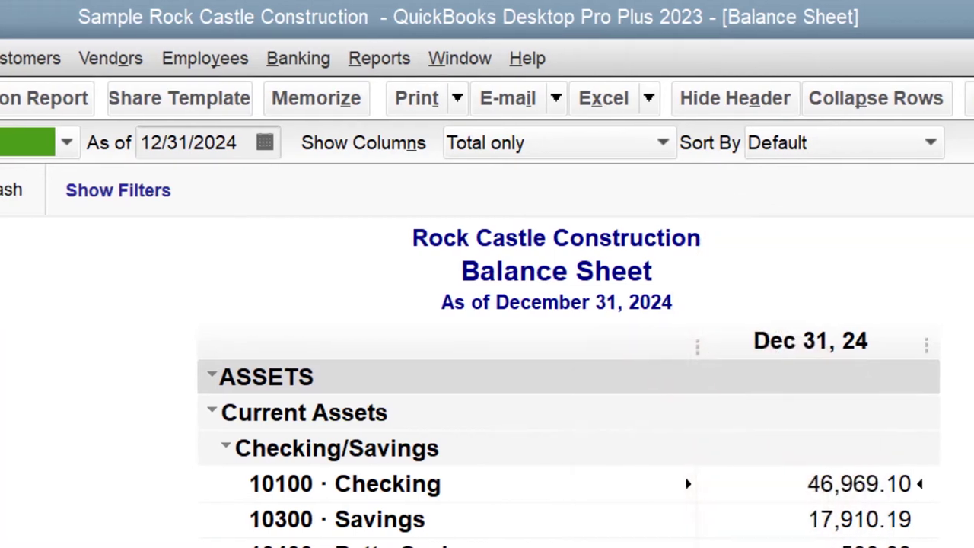
Return to the open Profit & Loss report and collapse its Income section
click(104, 168)
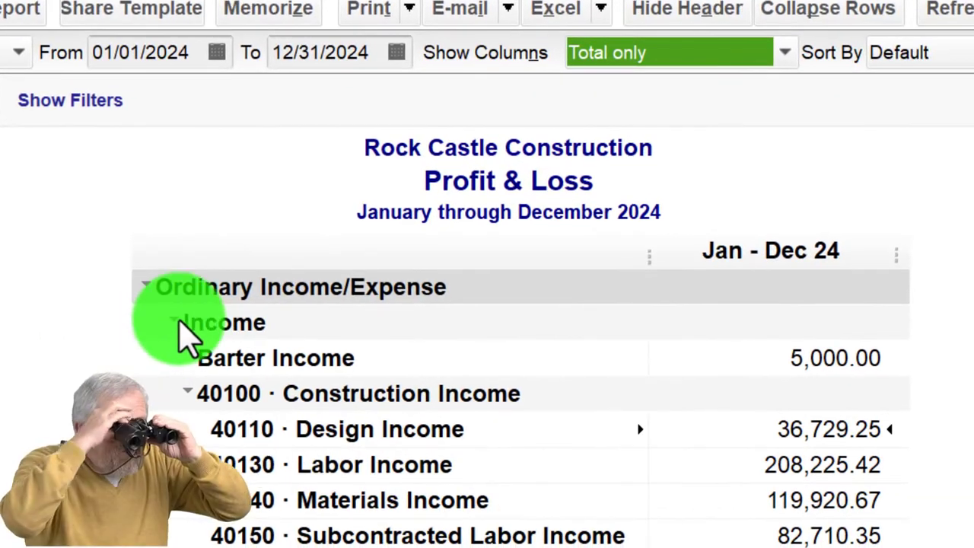
click(175, 323)
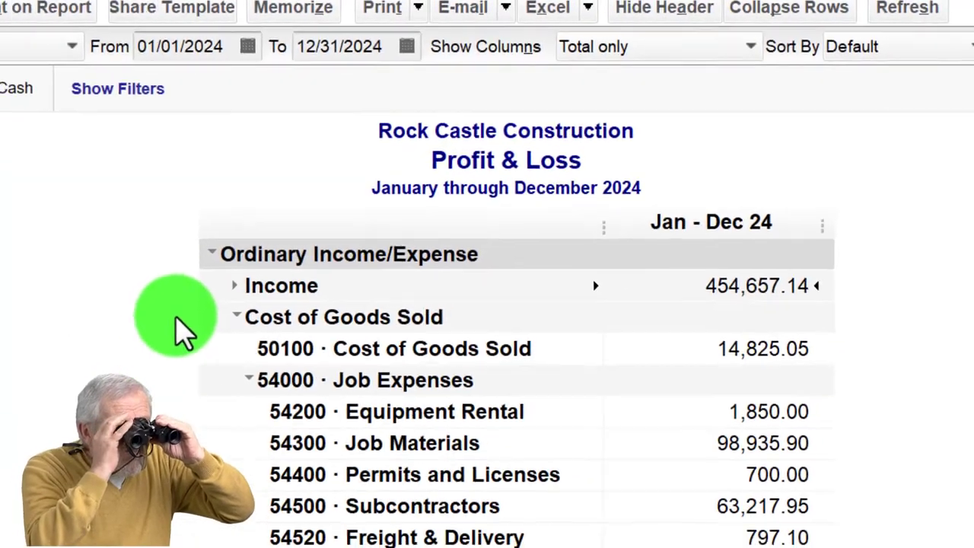
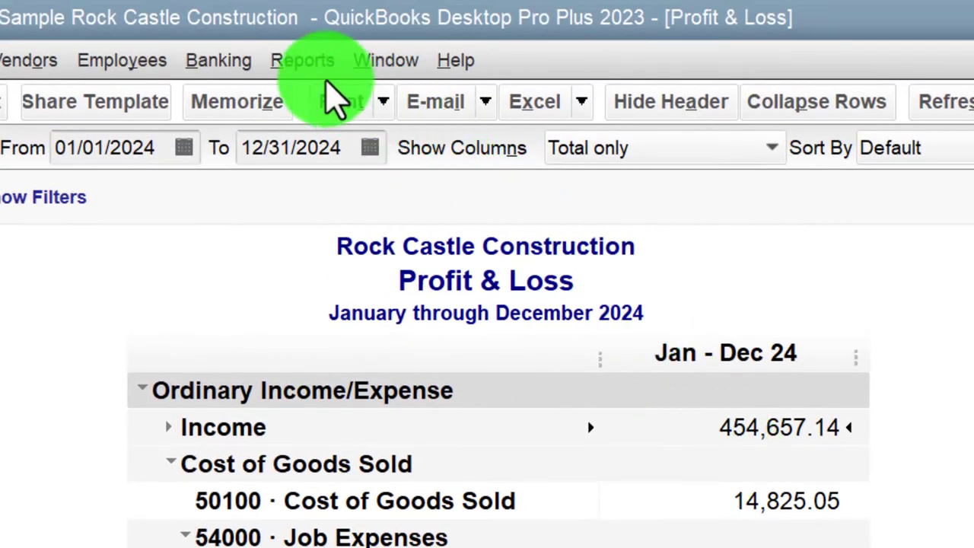
Open the Report Center in a maximized window and browse the Sales reports, including those by customer
click(303, 61)
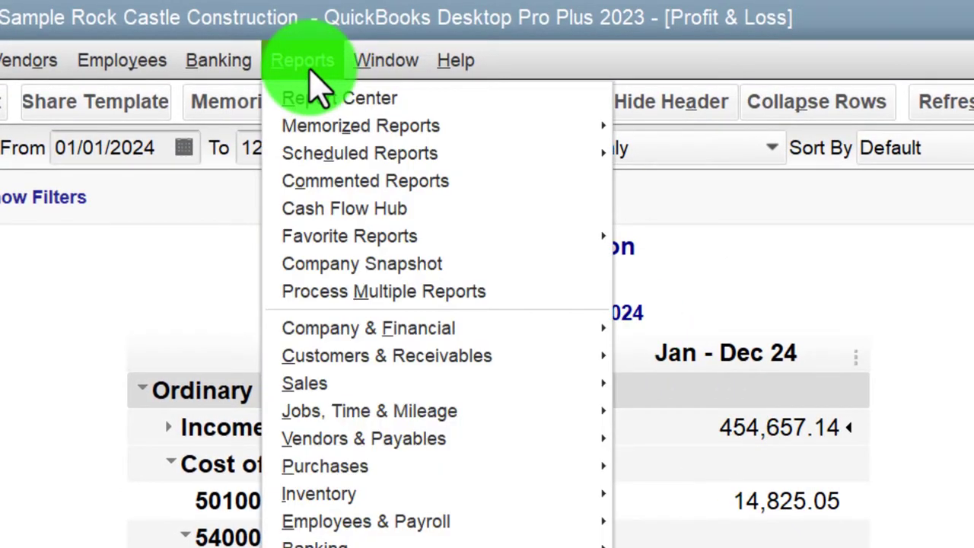
mouse_move(388, 384)
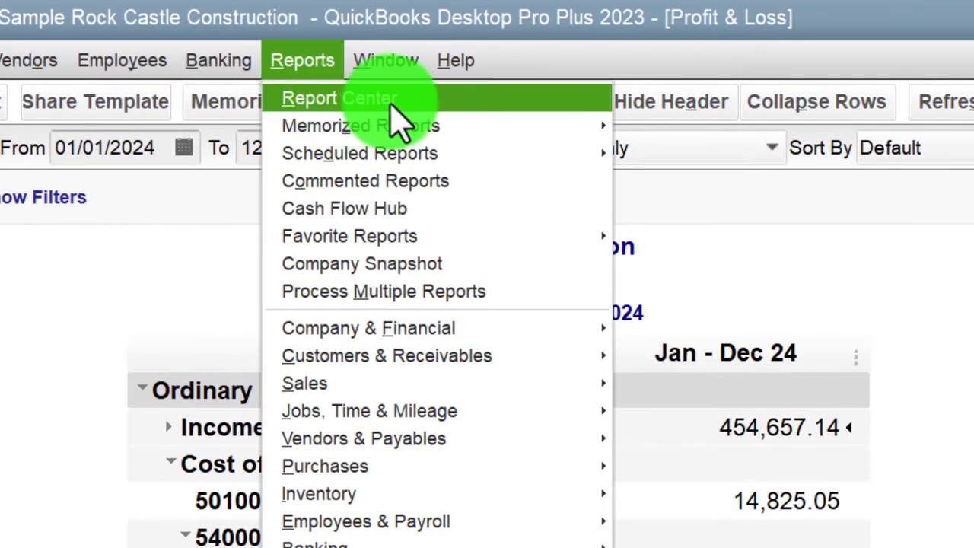
click(390, 106)
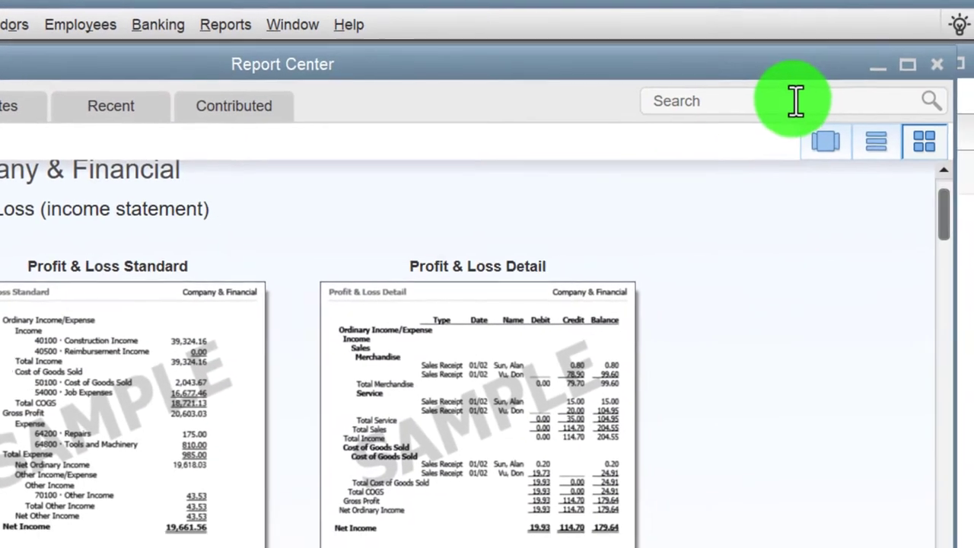
click(897, 64)
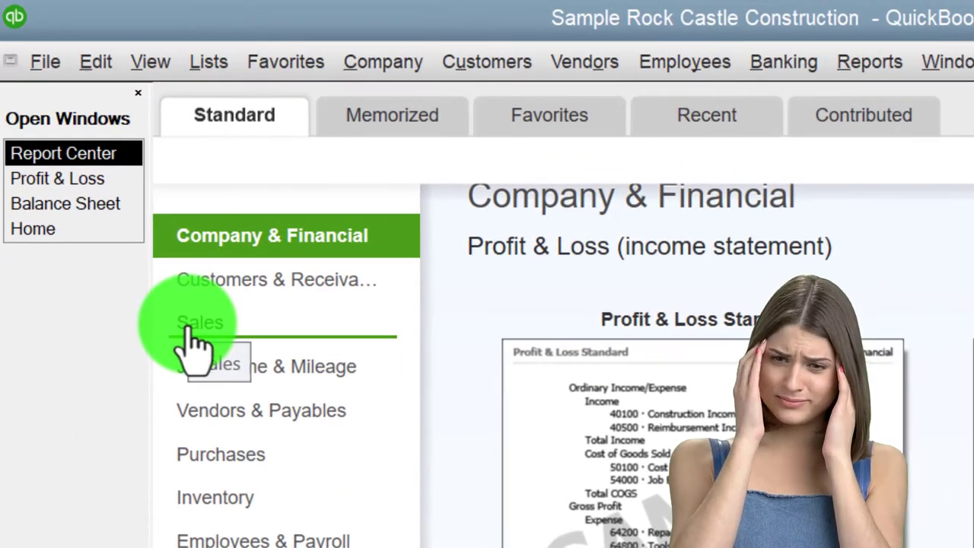
click(187, 329)
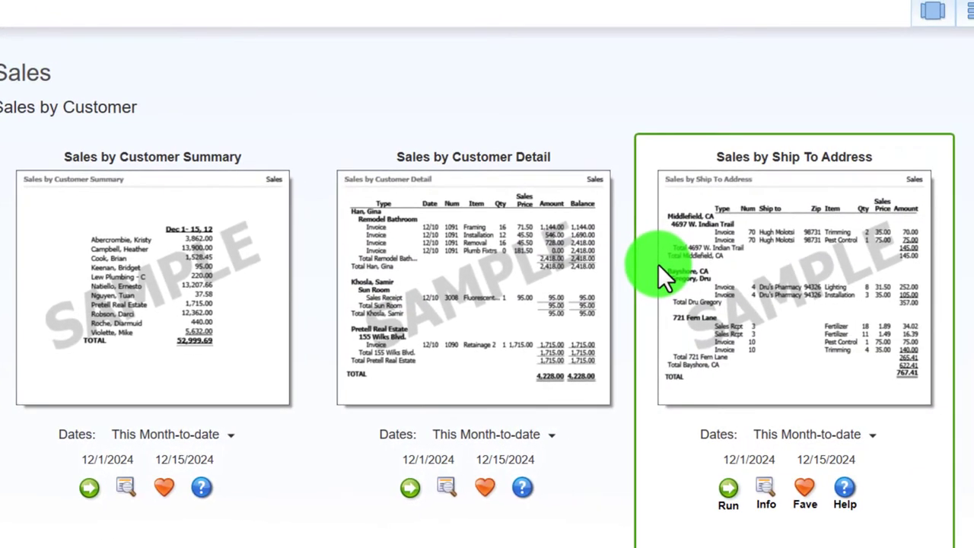
scroll(660, 270, down, 3)
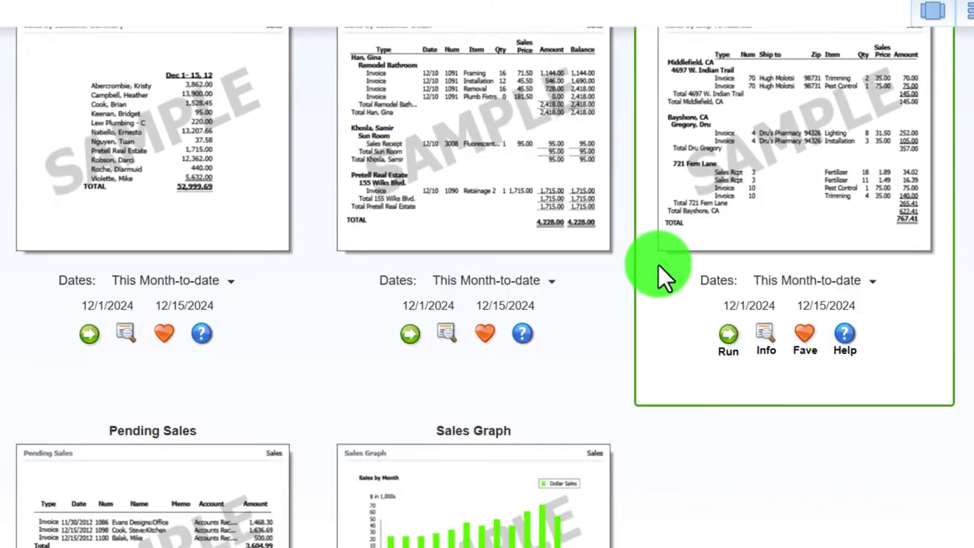
Browse the remaining Sales reports in the Report Center, including Pending Sales, Sales Graph, and the by-item and by-rep reports
scroll(658, 264, down, 2)
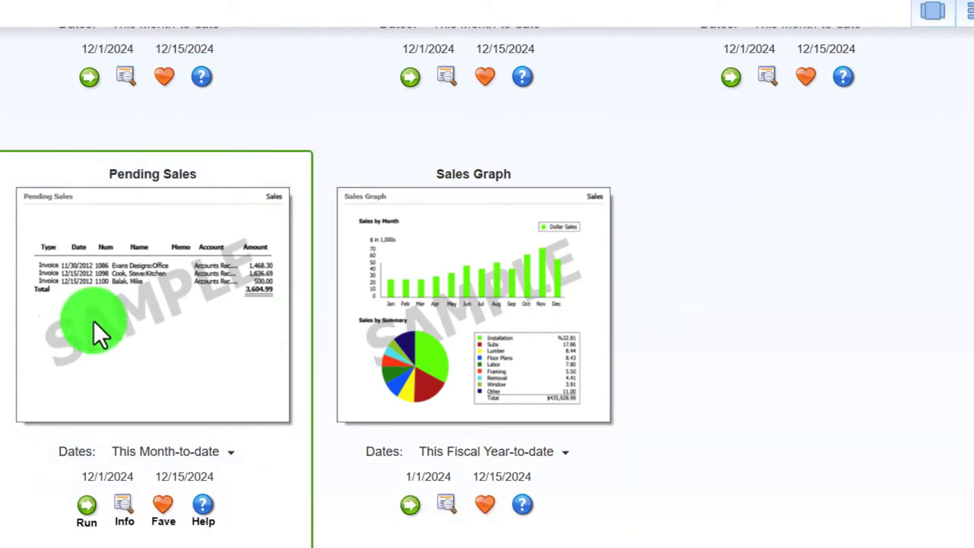
scroll(424, 311, down, 5)
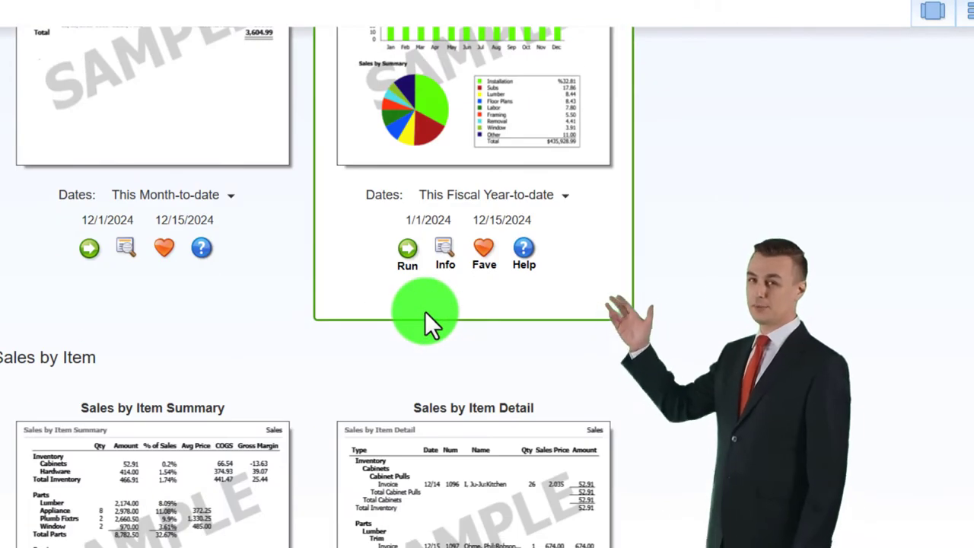
scroll(424, 311, down, 1)
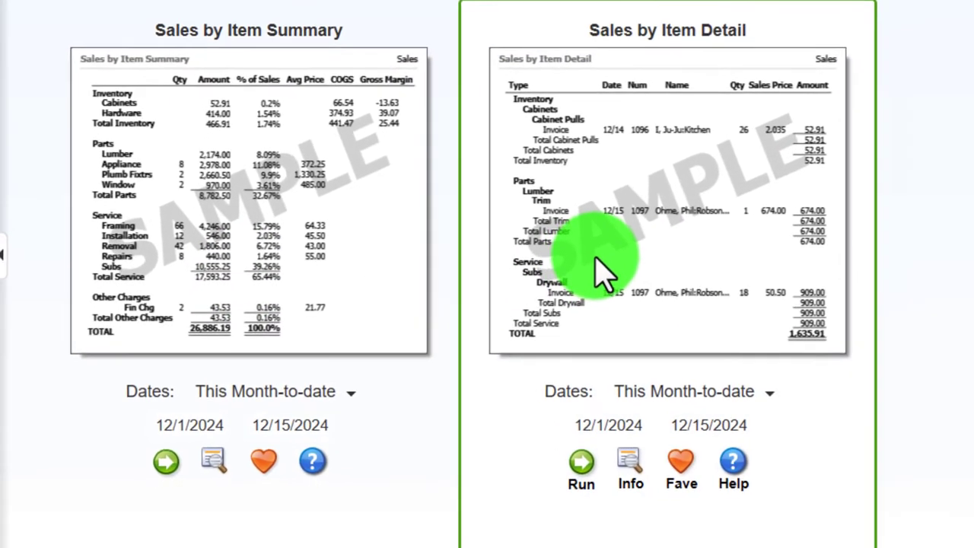
scroll(462, 304, down, 3)
scroll(599, 262, down, 3)
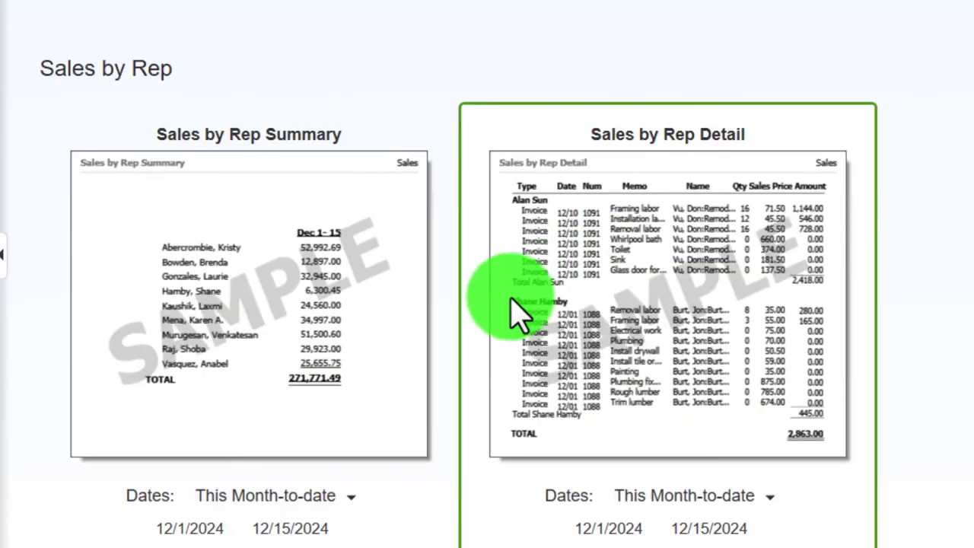
scroll(278, 367, up, 15)
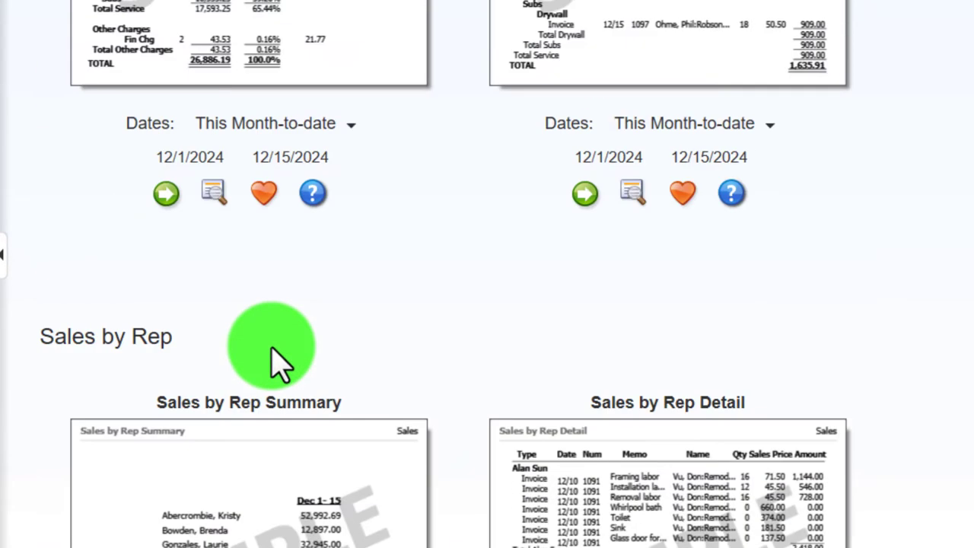
Run the Sales by Customer Summary report for the period 01/01/2024 to 12/31/2024
scroll(277, 367, up, 10)
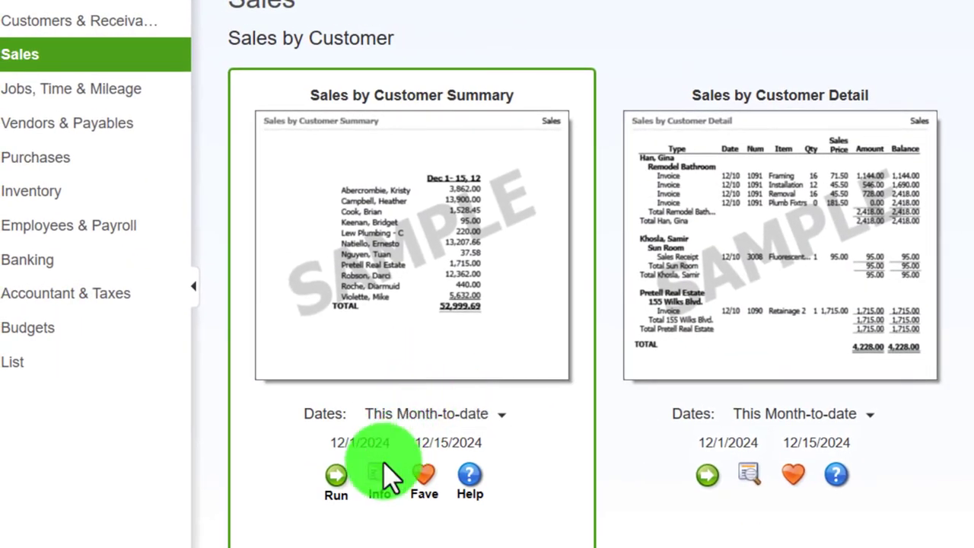
click(337, 477)
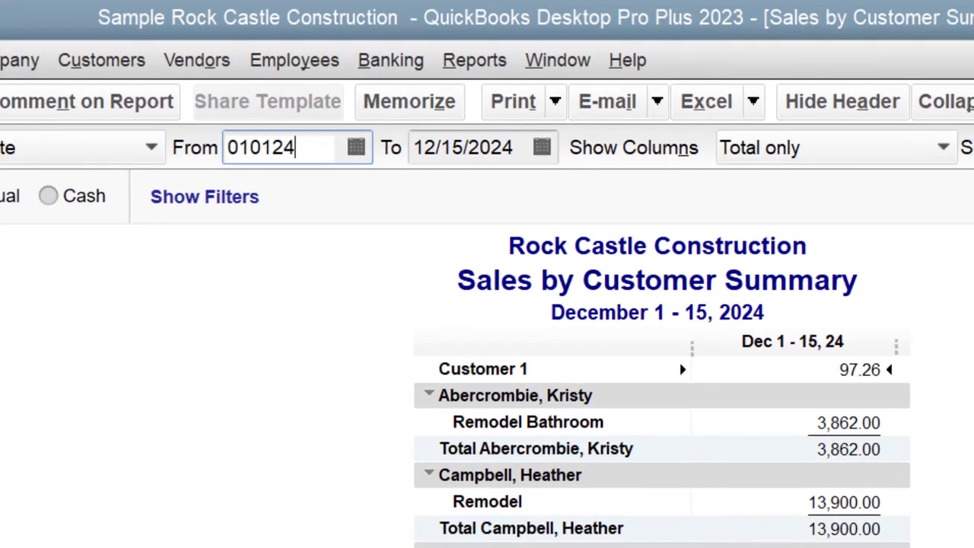
key(Tab)
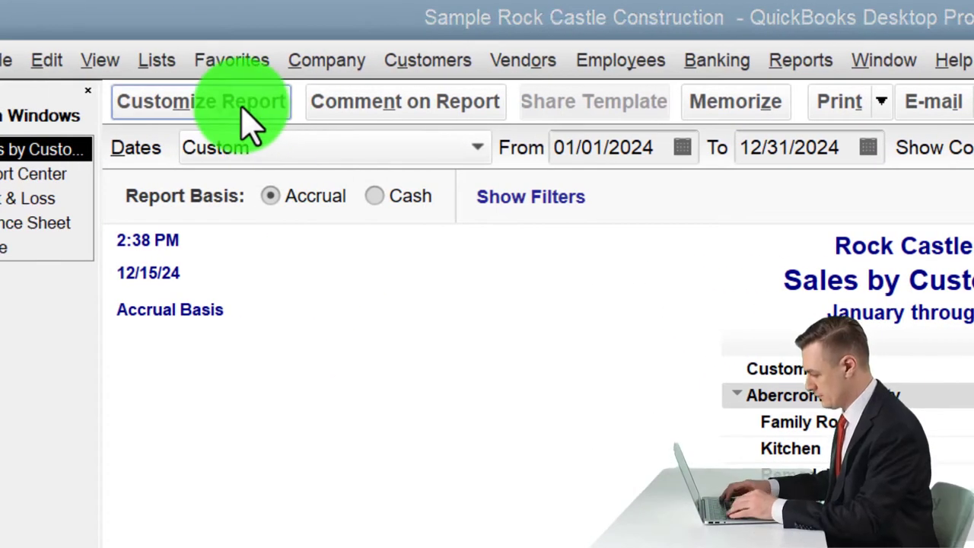
Customize the Sales by Customer Summary's fonts, setting the column labels and all related fonts to size 12
click(242, 106)
click(794, 98)
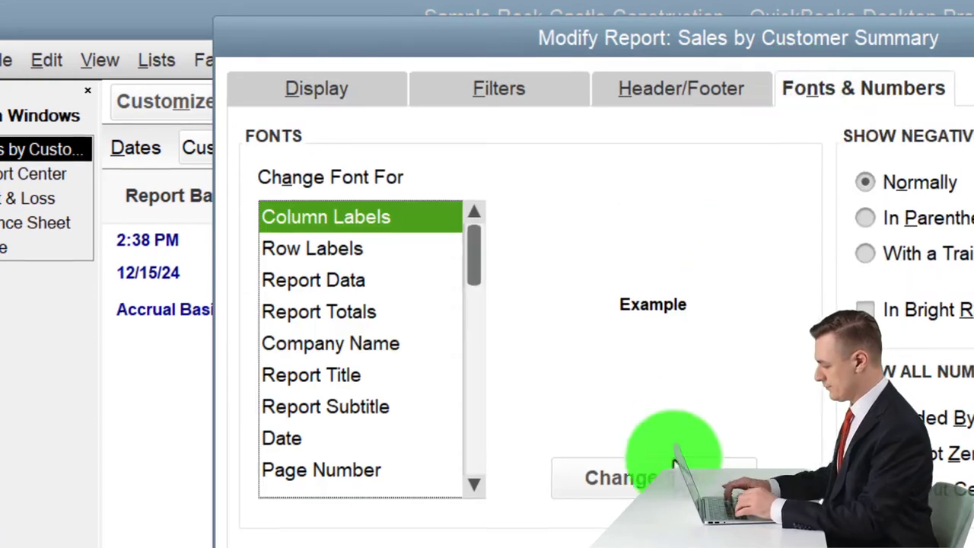
click(669, 475)
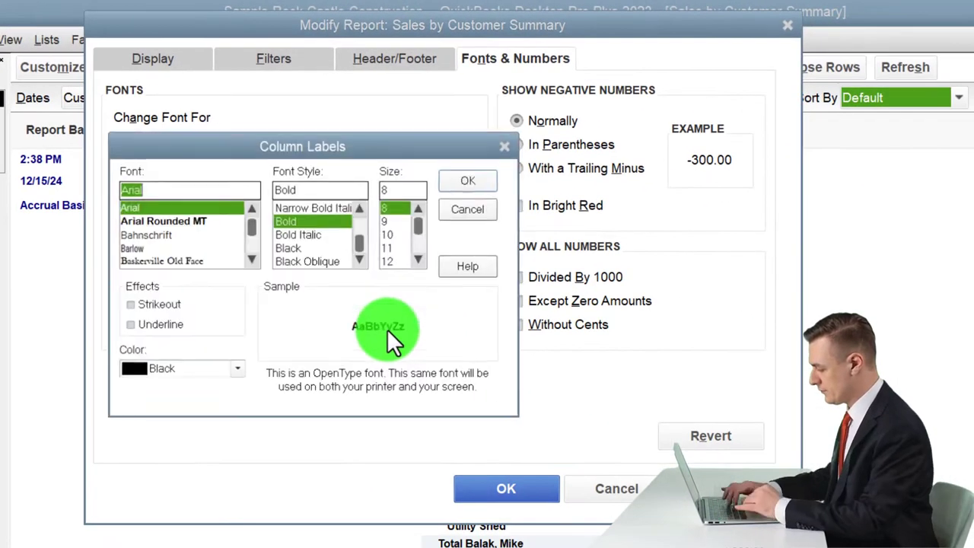
click(391, 261)
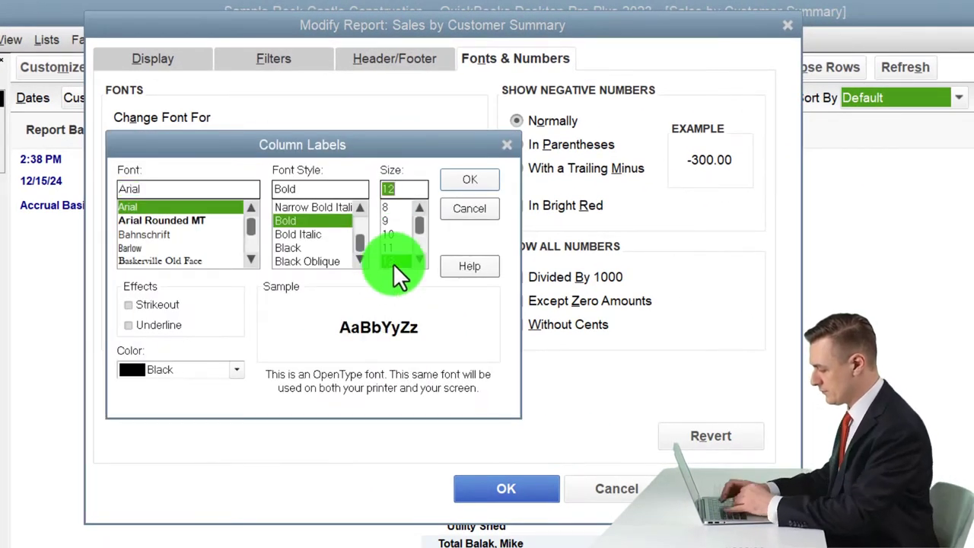
click(457, 178)
click(477, 219)
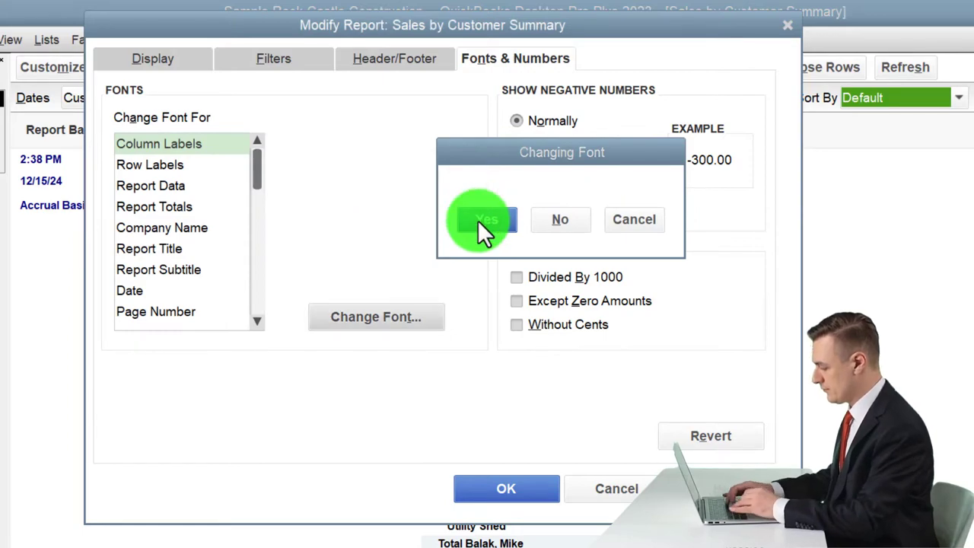
click(495, 483)
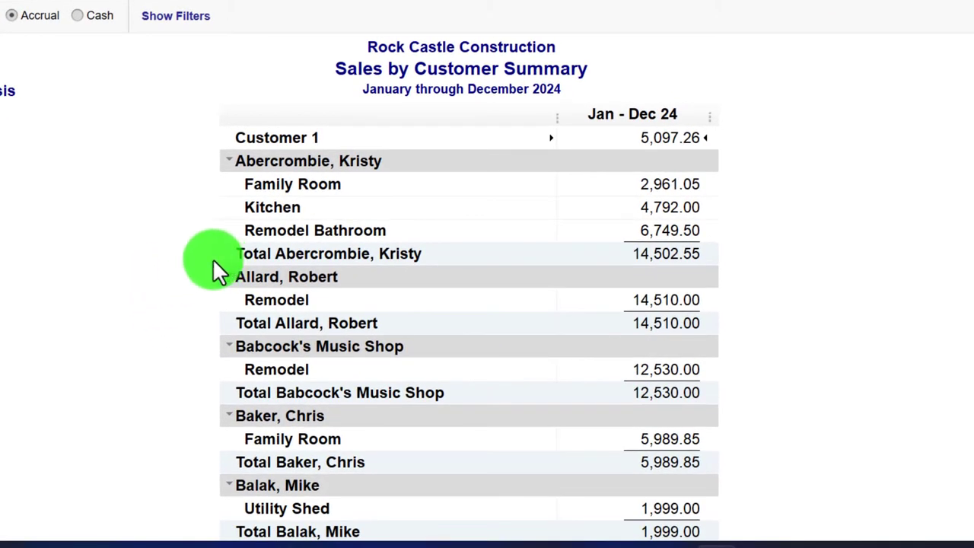
Sort the Sales by Customer Summary by Total in descending order and review the customer totals
scroll(206, 327, down, 5)
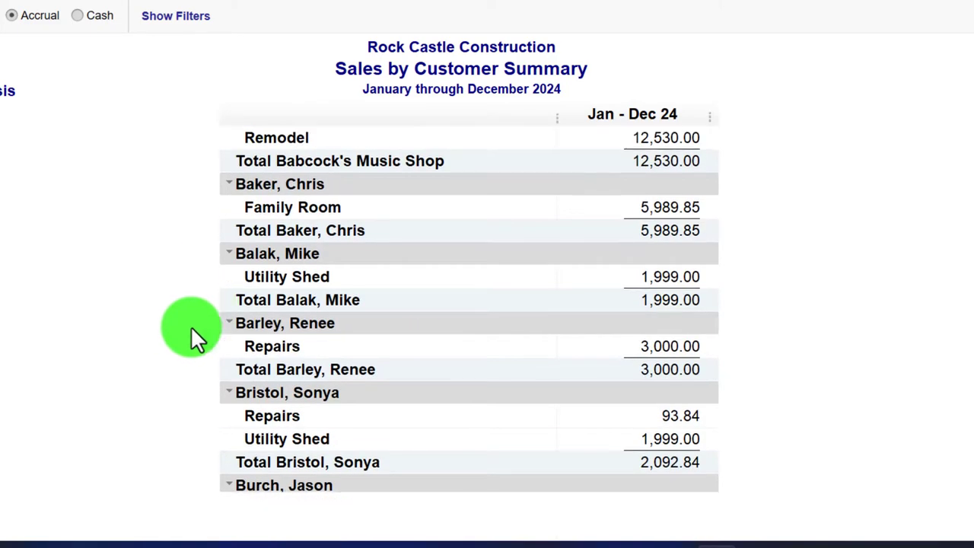
scroll(191, 325, down, 3)
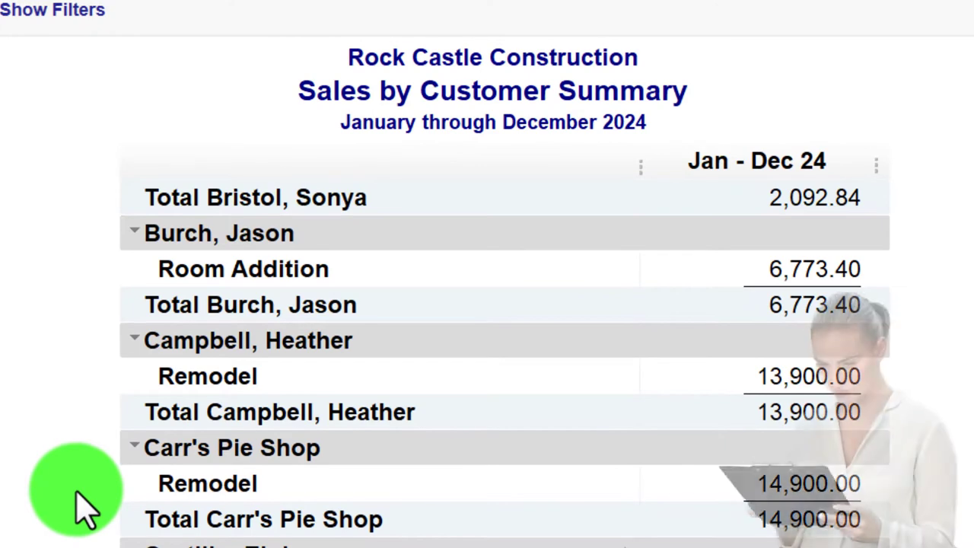
scroll(85, 506, up, 8)
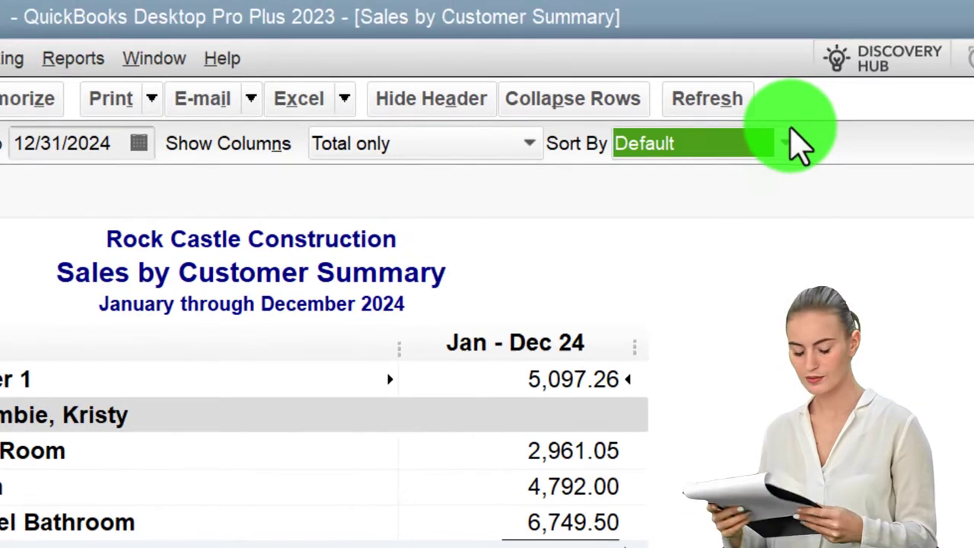
click(792, 141)
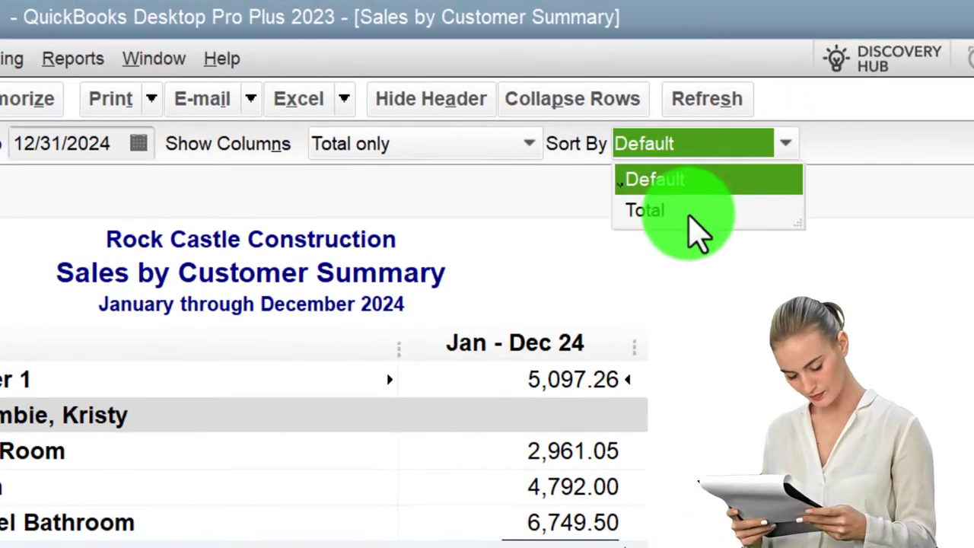
click(628, 211)
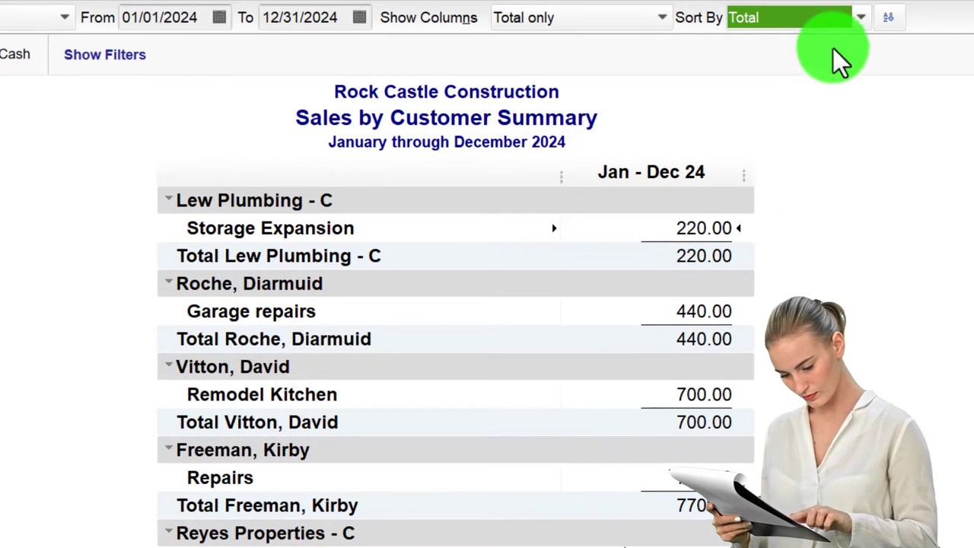
click(888, 18)
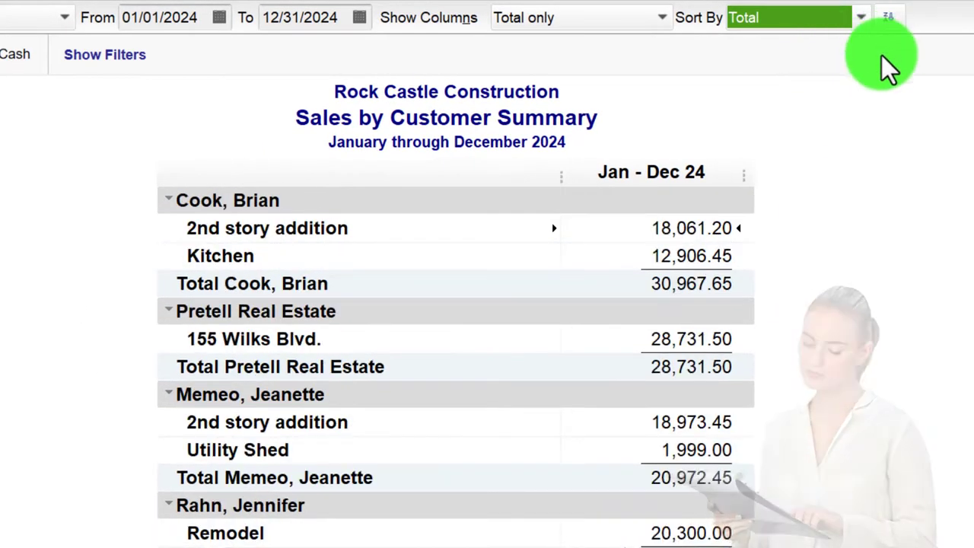
scroll(796, 318, down, 6)
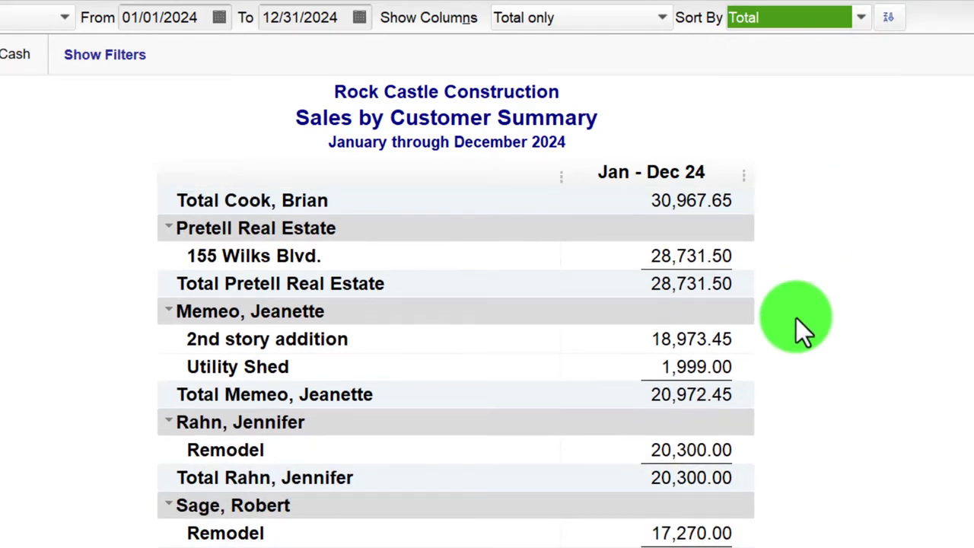
scroll(787, 292, down, 6)
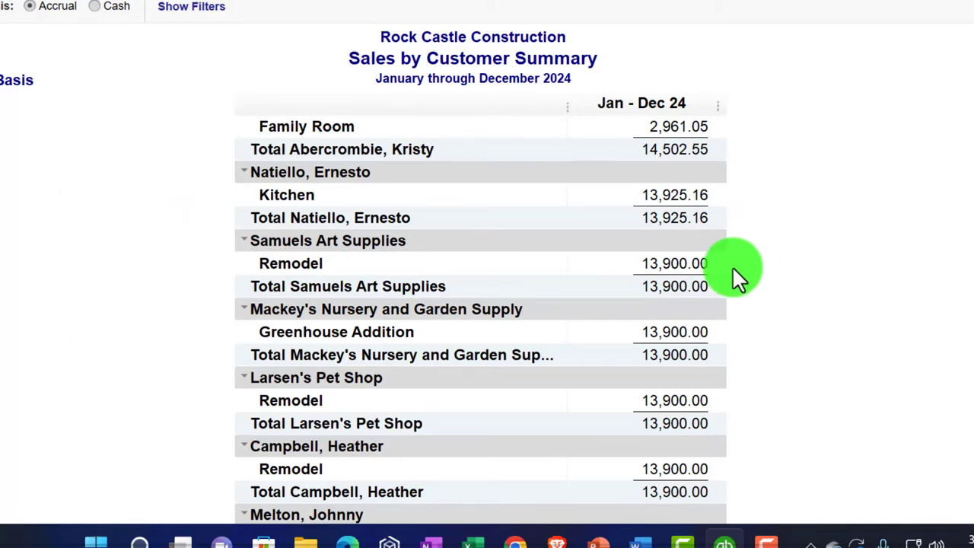
scroll(510, 380, up, 3)
scroll(457, 376, up, 7)
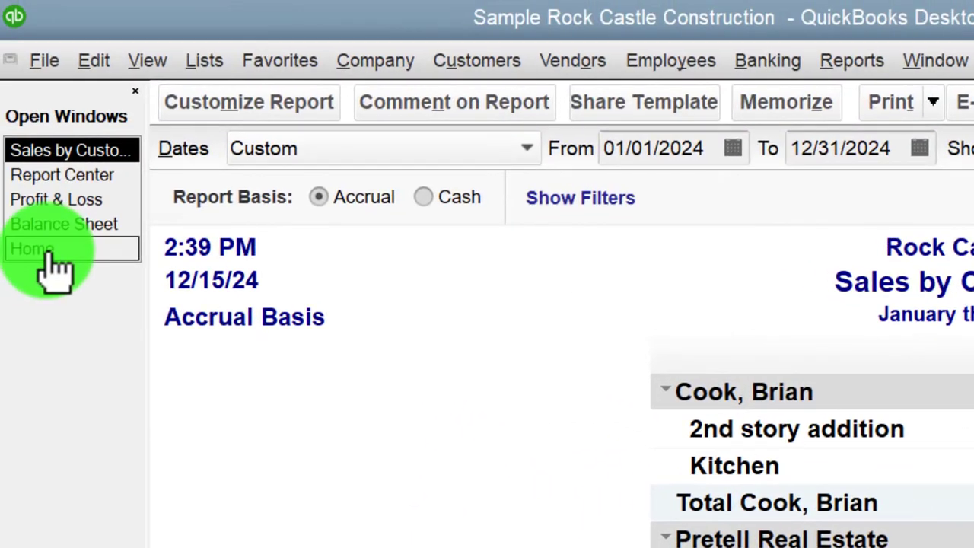
From the Home page, open the deposit form without selecting any payments, examine its entry lines, and close it
click(48, 253)
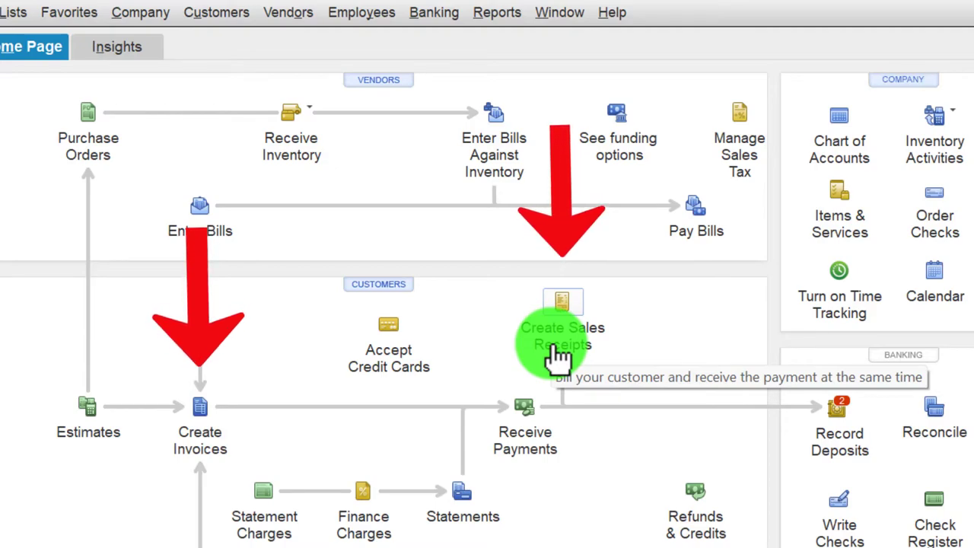
click(844, 426)
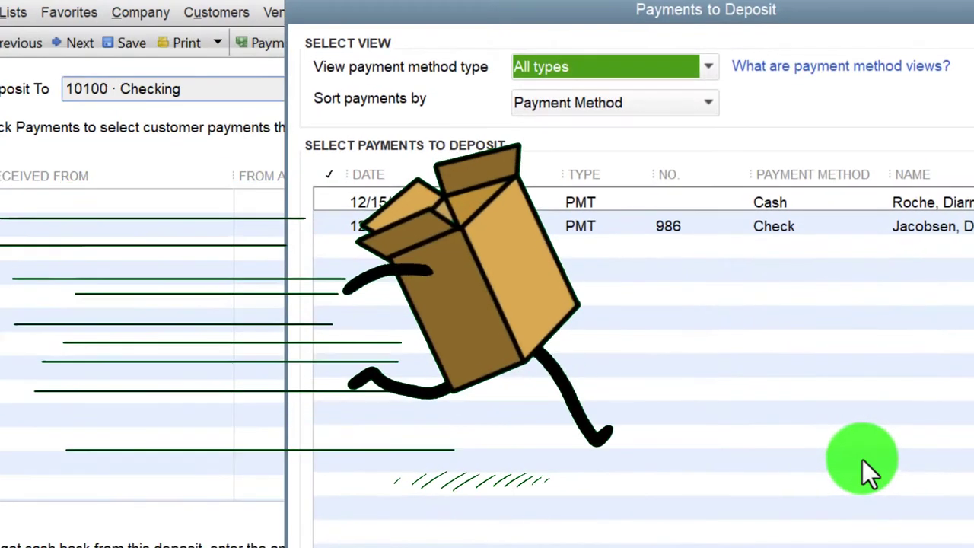
key(Escape)
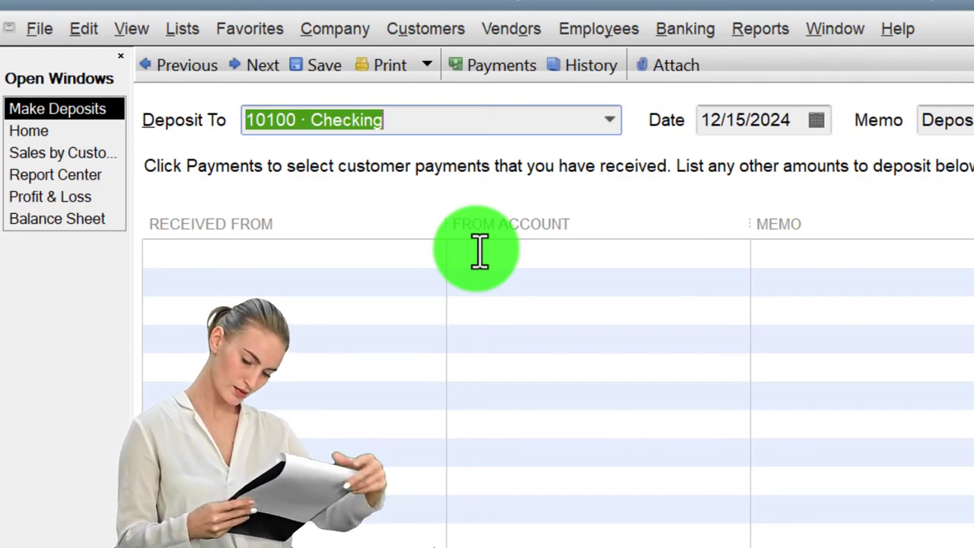
click(479, 254)
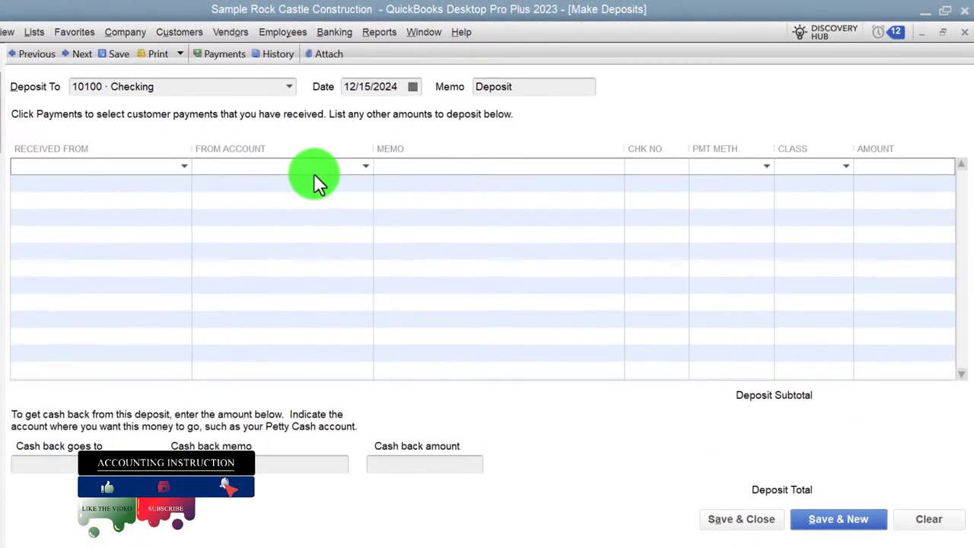
click(962, 35)
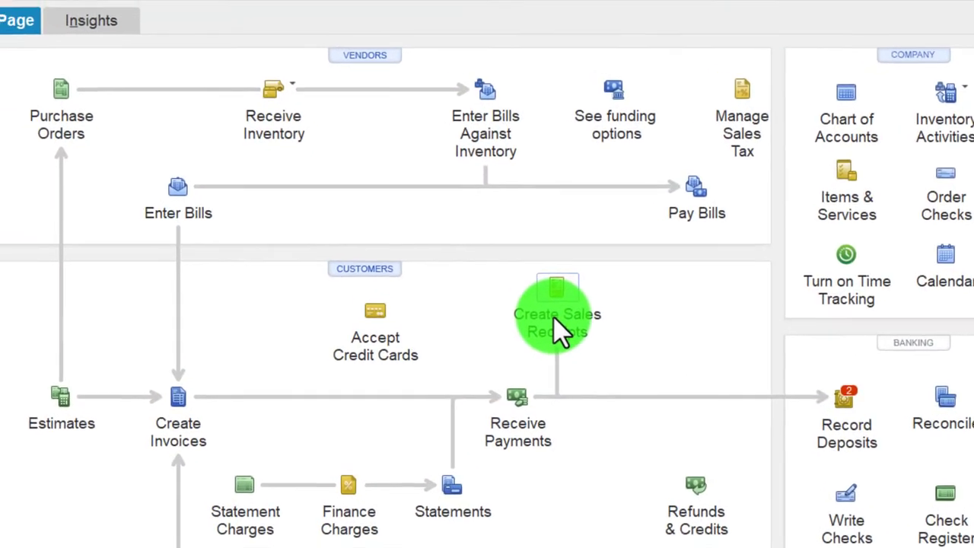
Open a blank sales receipt, examine the list of available items, and close the form without entering anything
click(556, 327)
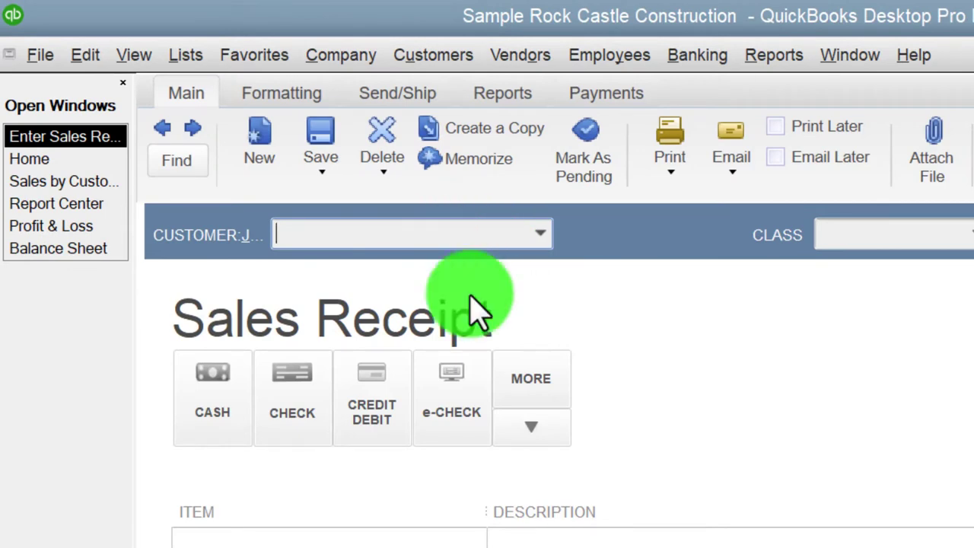
click(461, 538)
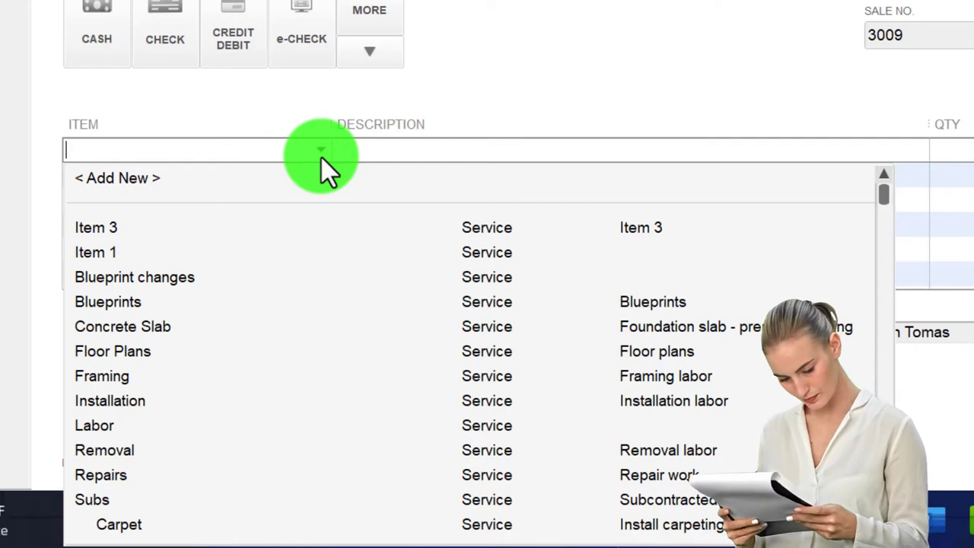
click(563, 47)
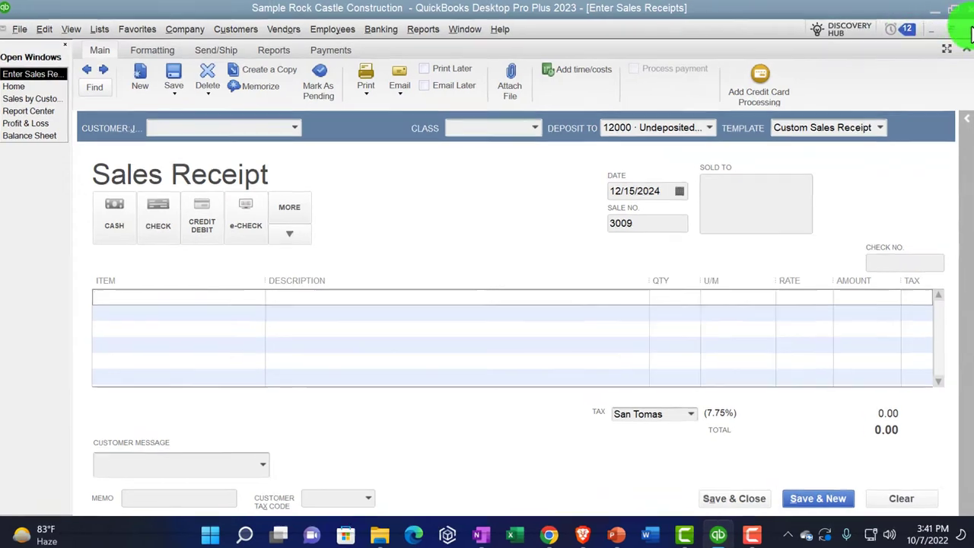
click(961, 30)
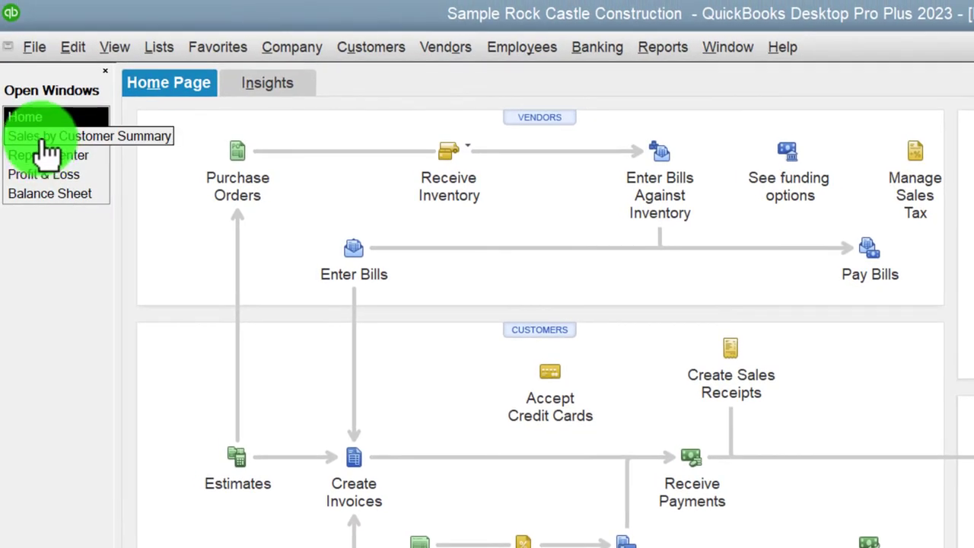
Reopen the Sales by Customer Summary, review its customers further down the list, and return to the Profit & Loss report
click(44, 140)
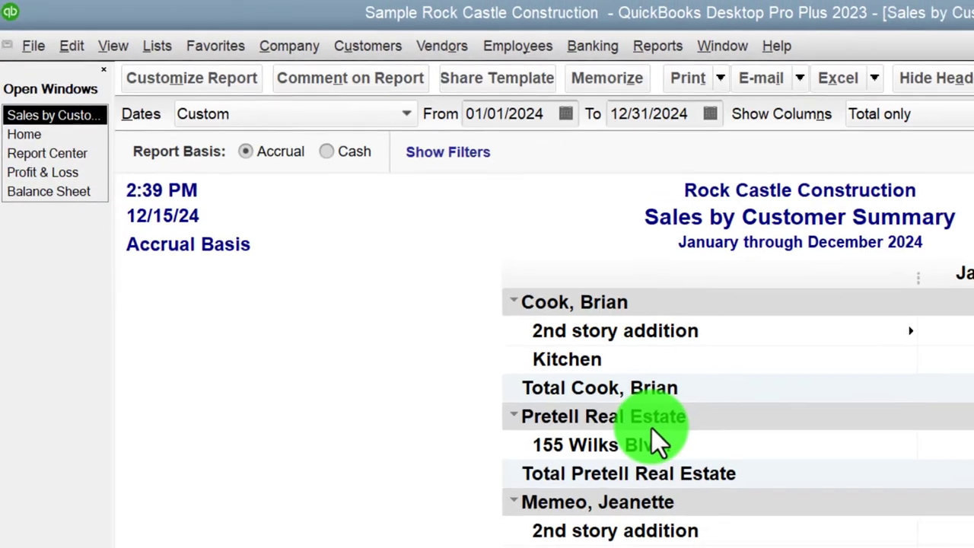
scroll(652, 440, down, 15)
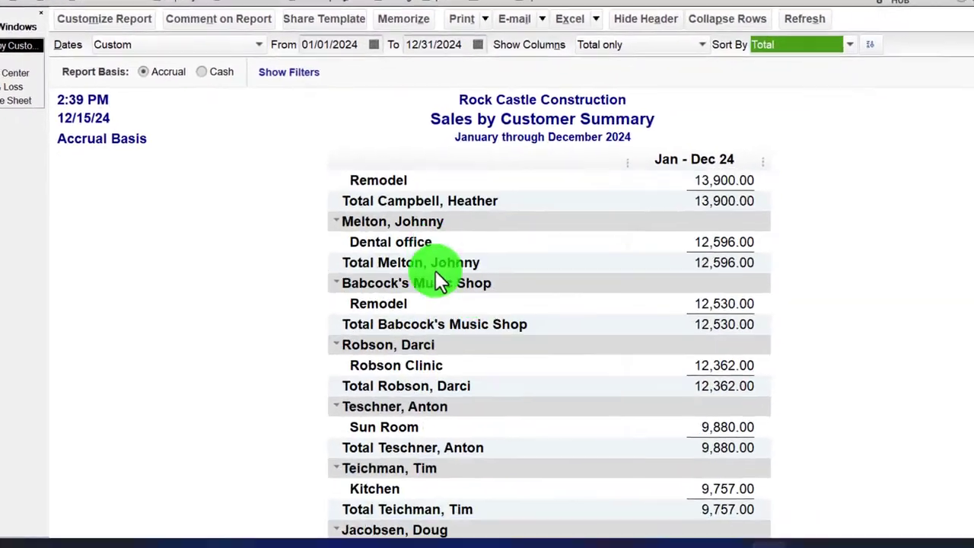
scroll(436, 274, down, 20)
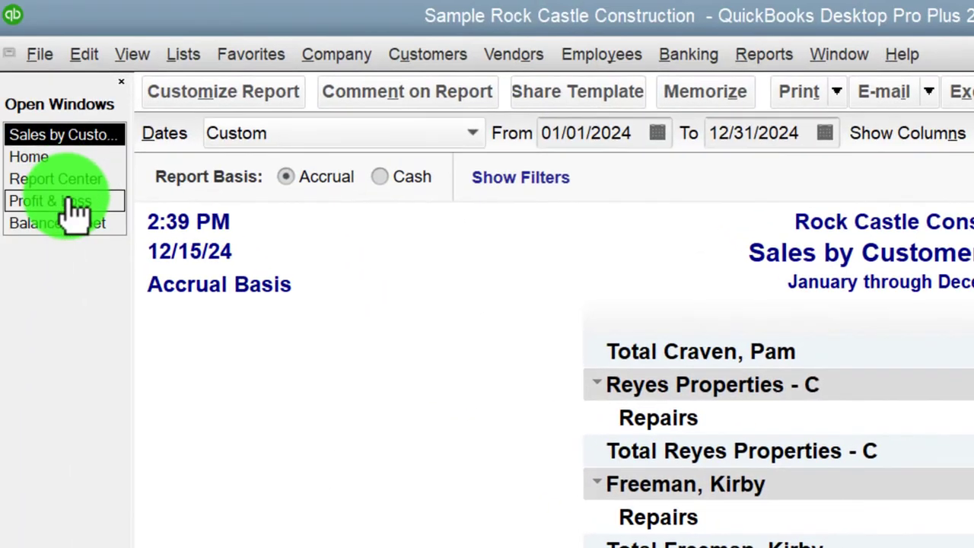
click(69, 203)
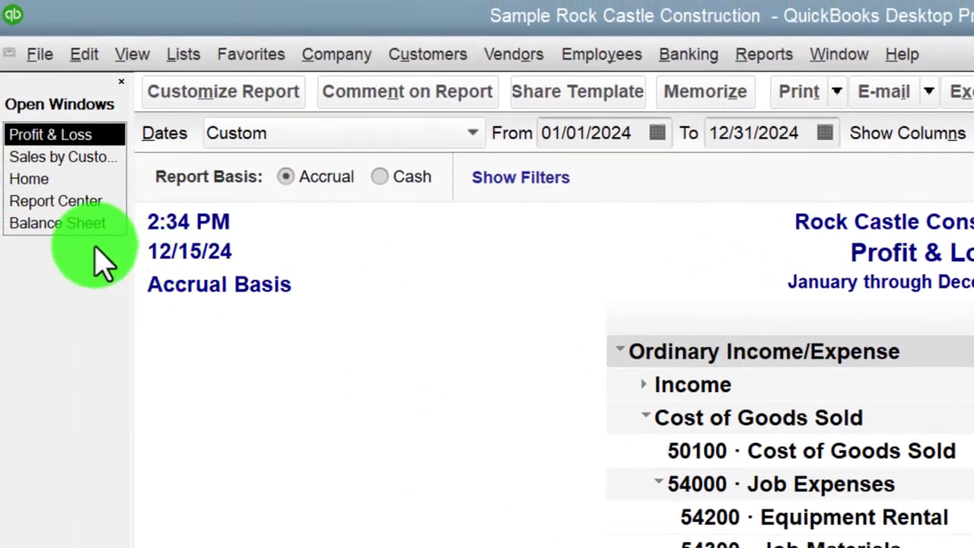
Reopen the Balance Sheet and review its current assets, including Accounts Receivable and Undeposited Funds
click(54, 223)
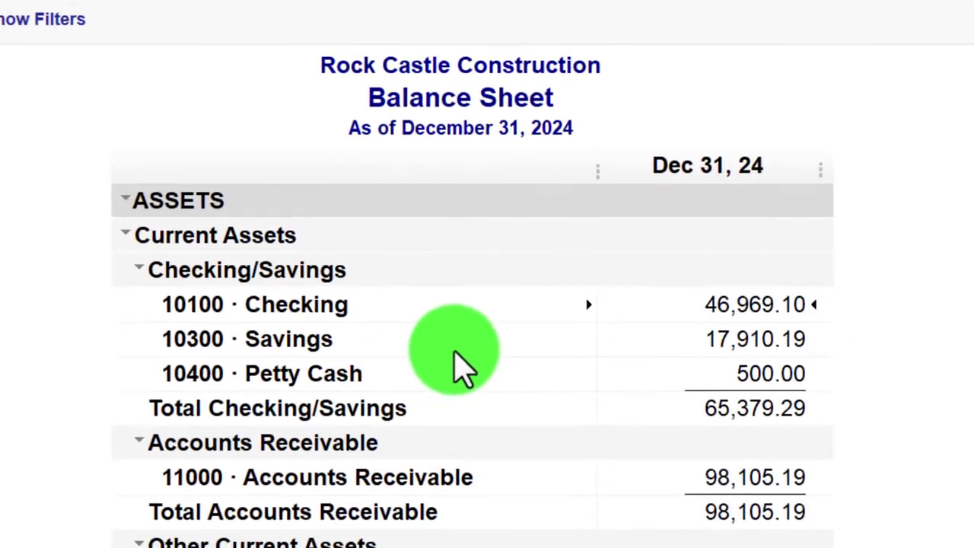
scroll(457, 358, down, 3)
click(723, 275)
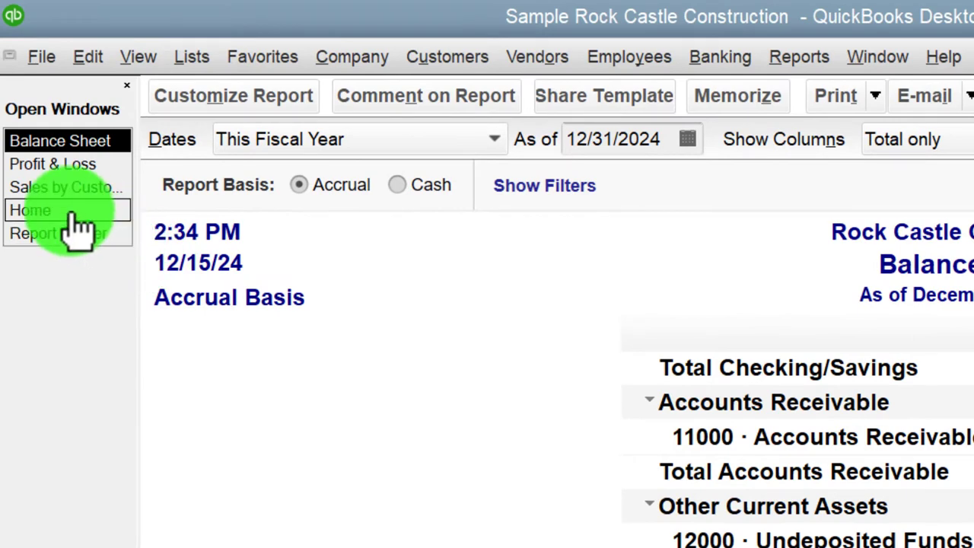
From the Home page, open a blank customer invoice, examine its item lines, and close it without entering anything
click(71, 213)
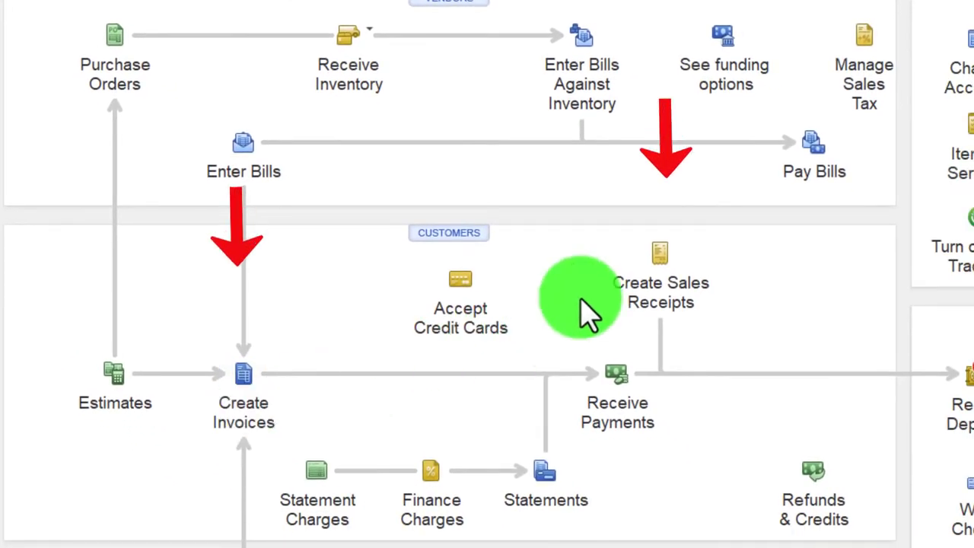
click(243, 388)
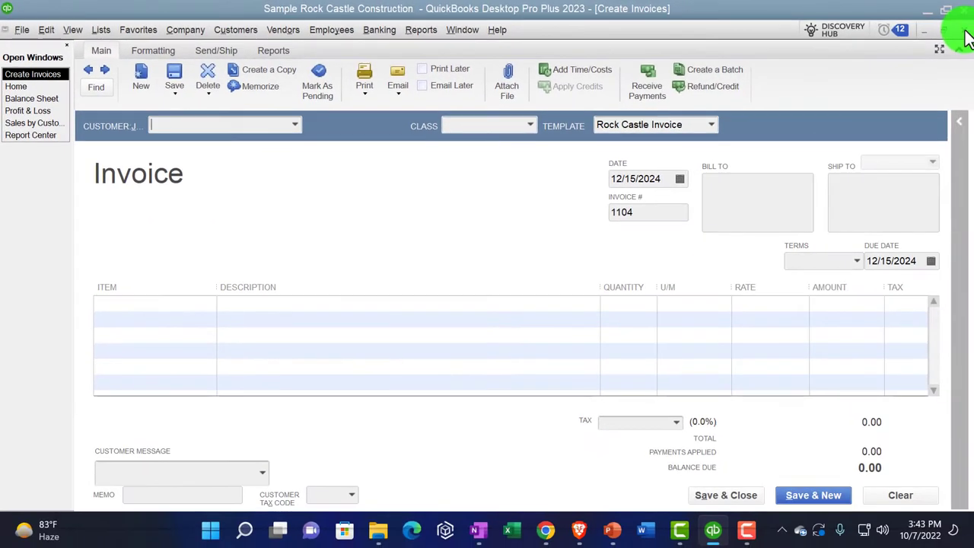
click(963, 32)
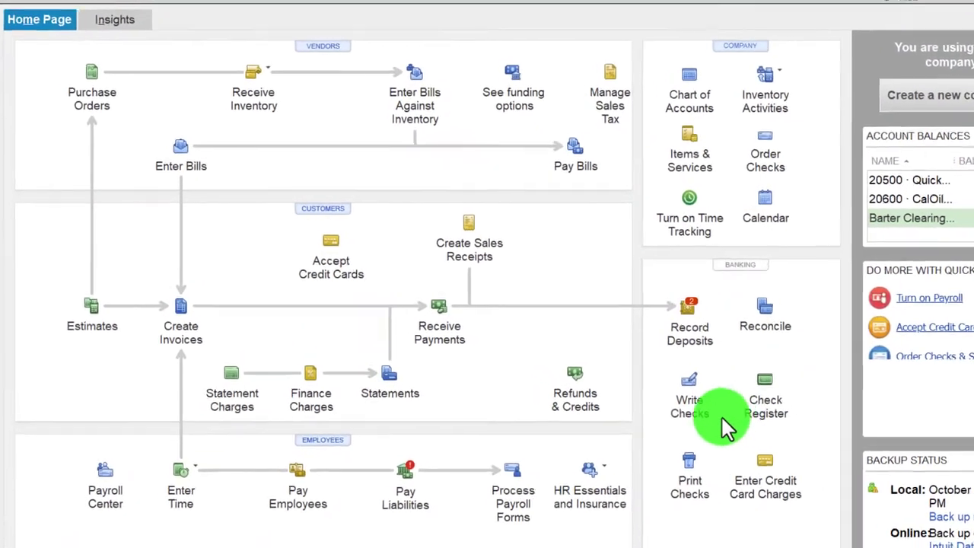
click(651, 319)
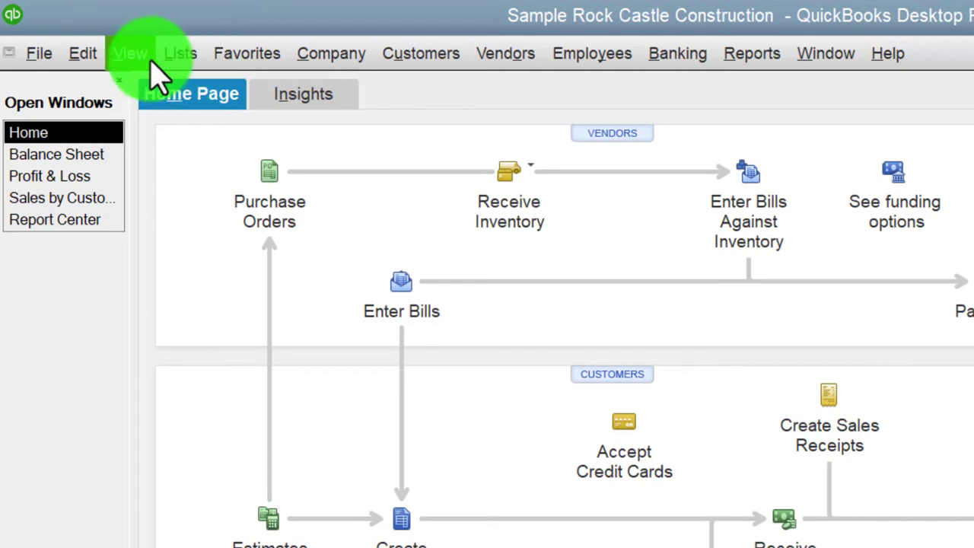
Start a general journal entry with 20000 · Accounts Payable on the first line, leaving its debit and credit amounts blank
click(326, 53)
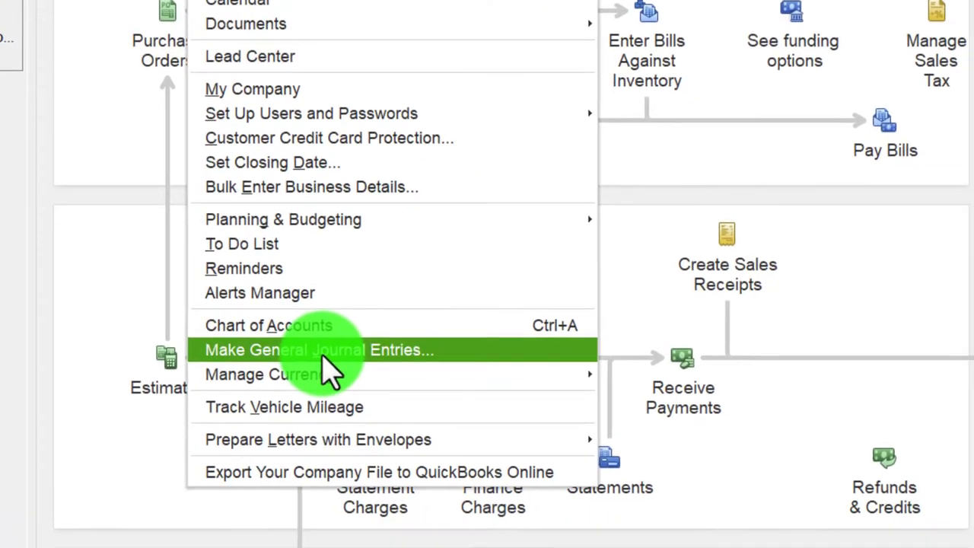
click(324, 351)
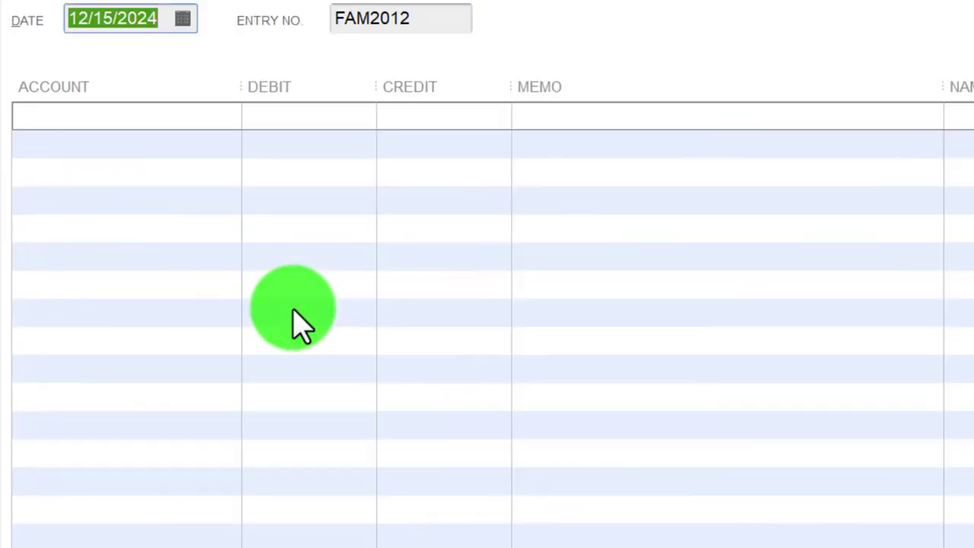
key(Tab)
key(Tab)
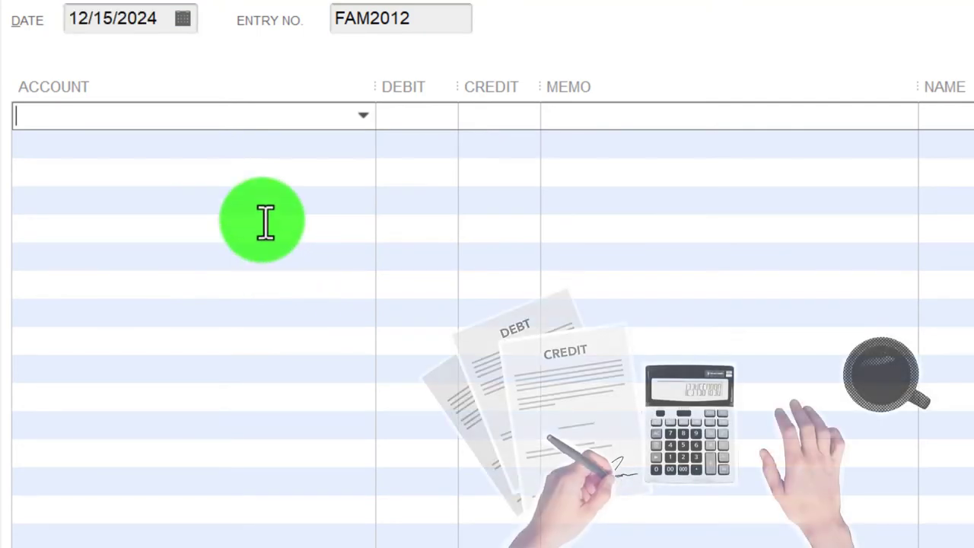
text(Accounts Payable)
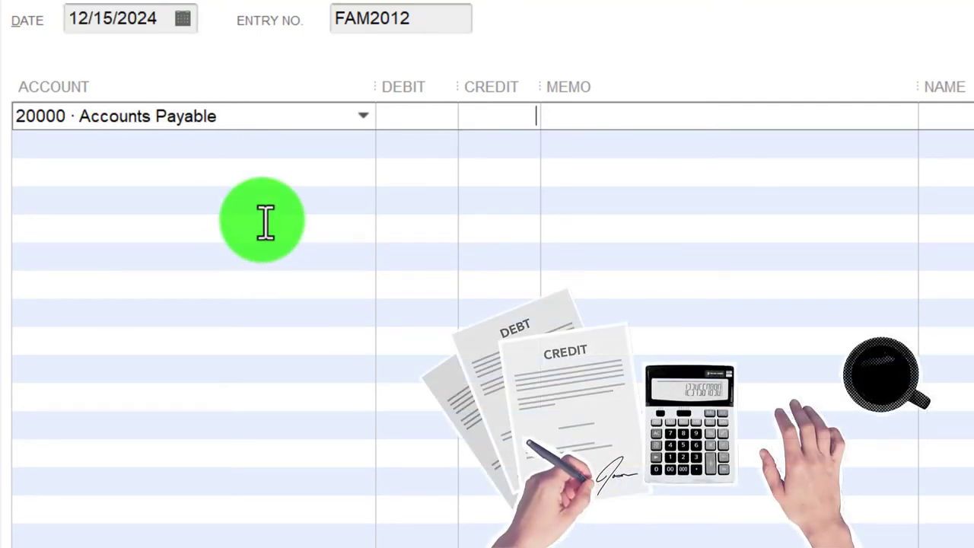
key(Tab)
key(Tab)
key(Tab)
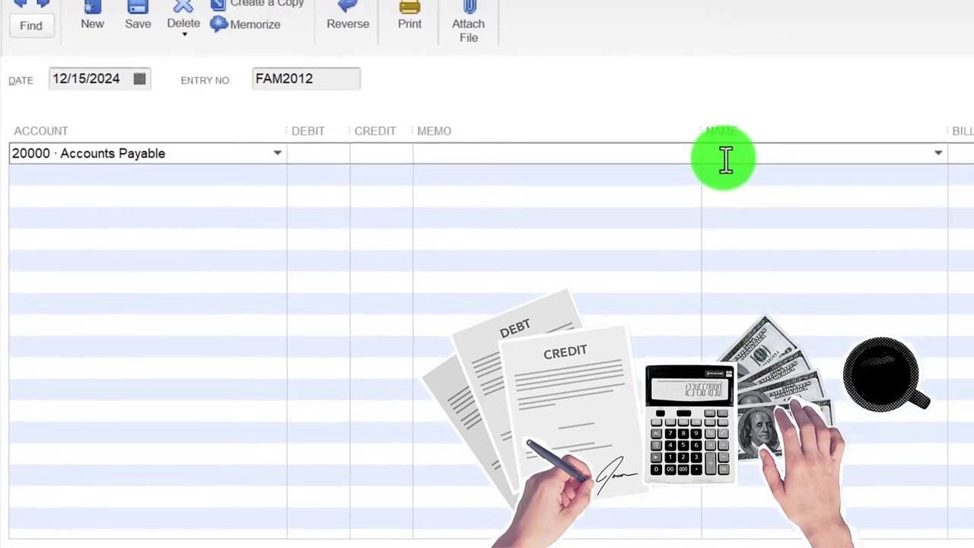
Enter Income as the second account of the journal entry, and close the entry without saving it
click(102, 176)
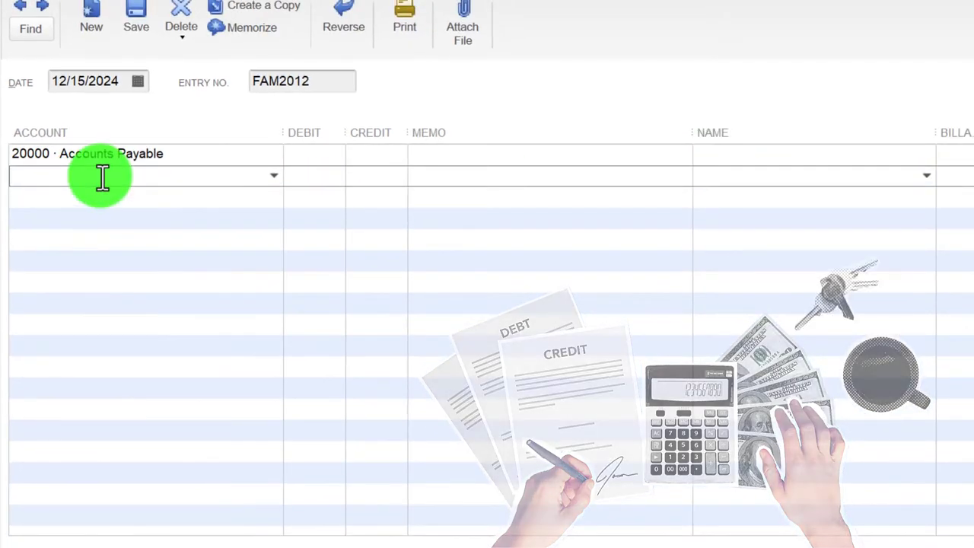
text(Income)
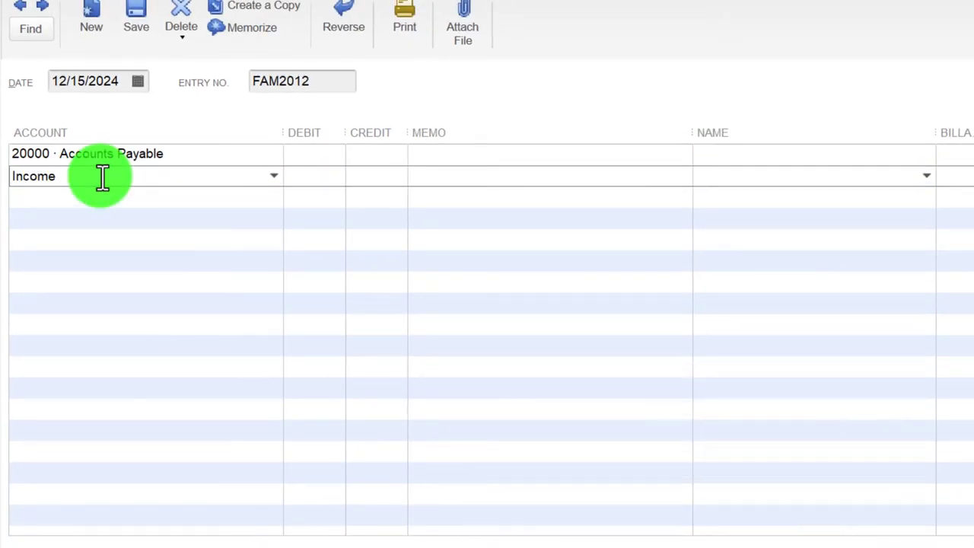
key(Tab)
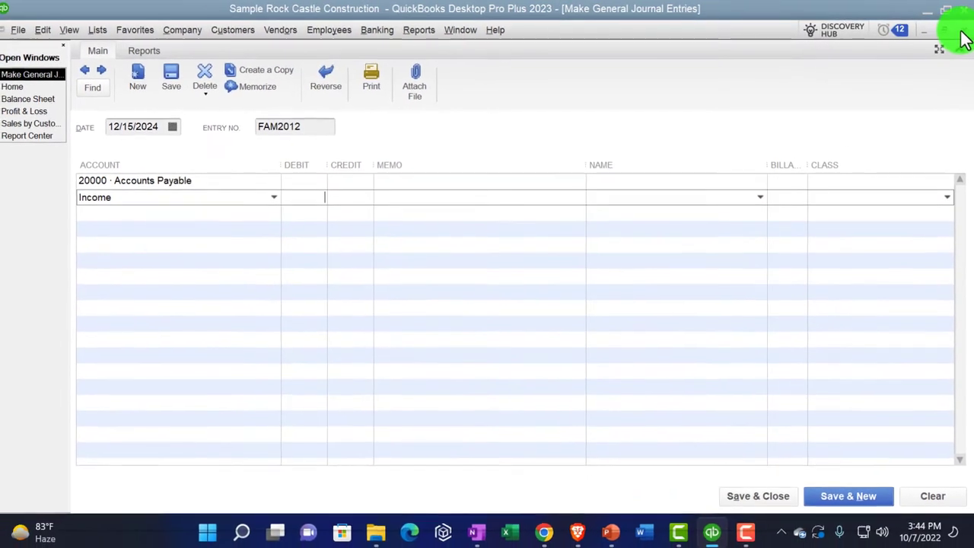
click(963, 32)
click(481, 181)
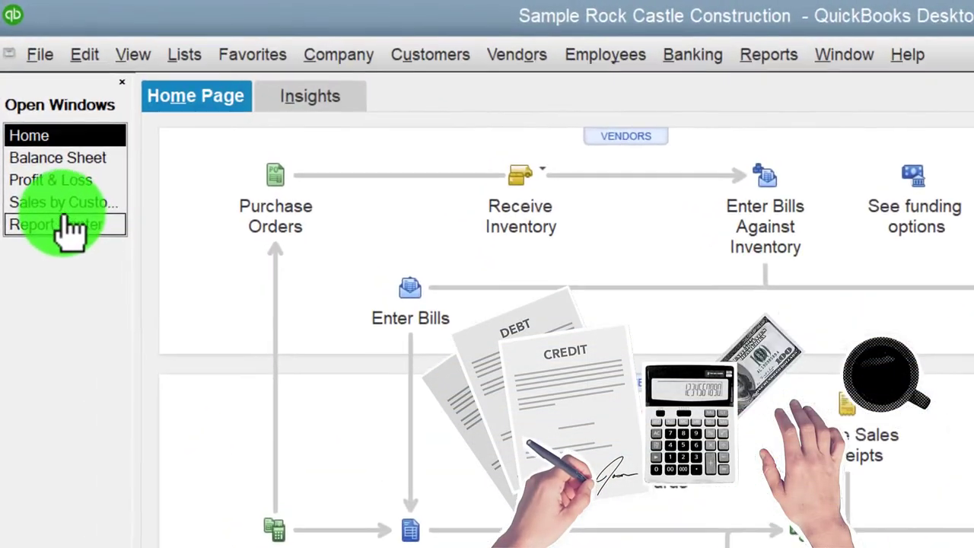
Close the Sales by Customer Summary and run the Sales by Customer Detail report from the Report Center
click(70, 238)
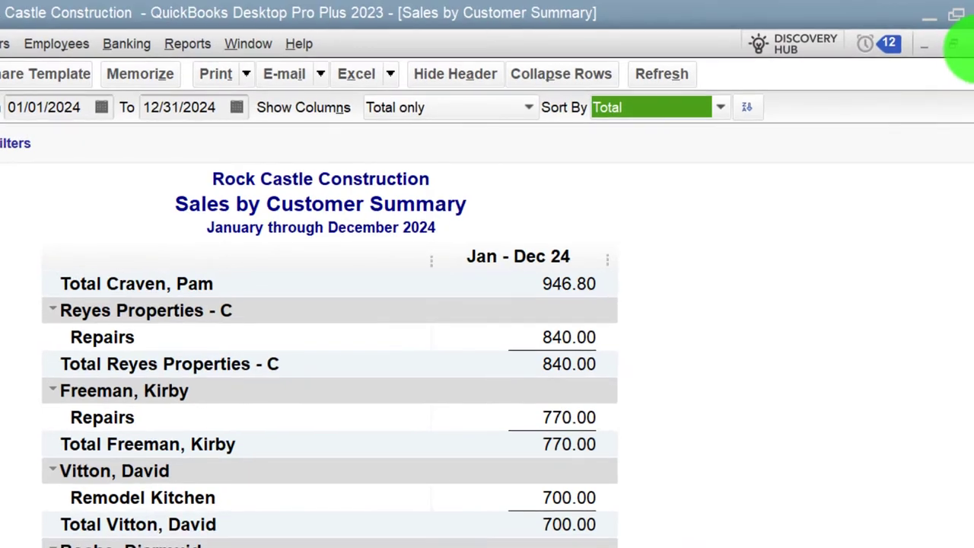
click(955, 45)
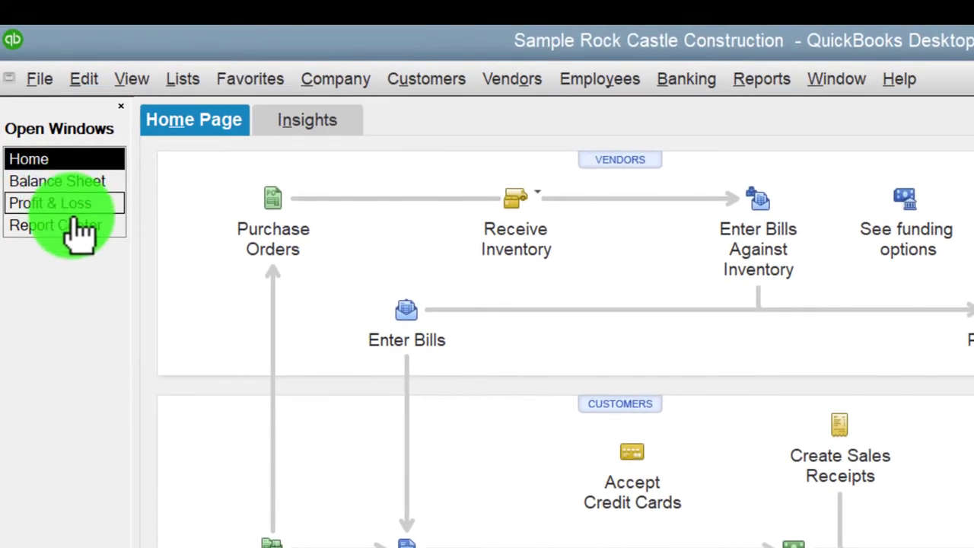
click(74, 231)
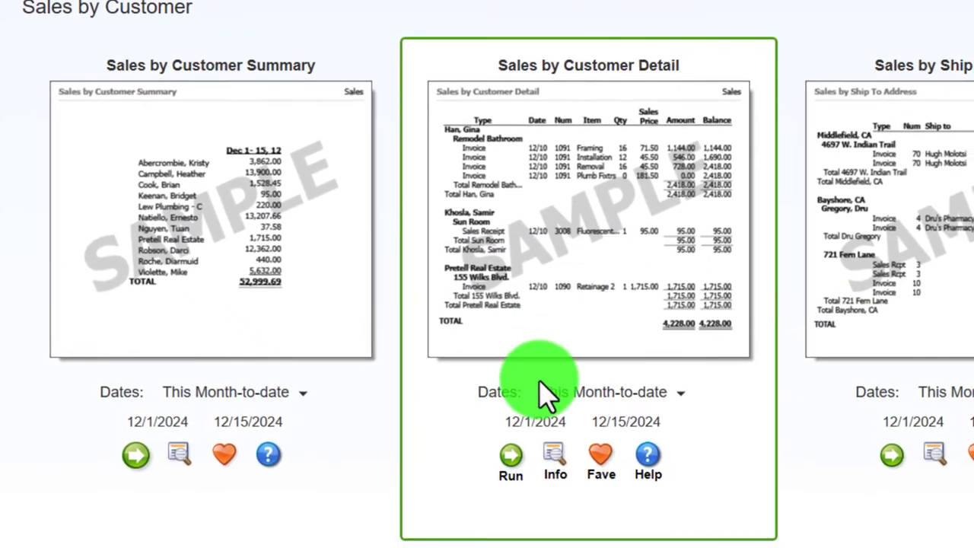
click(511, 457)
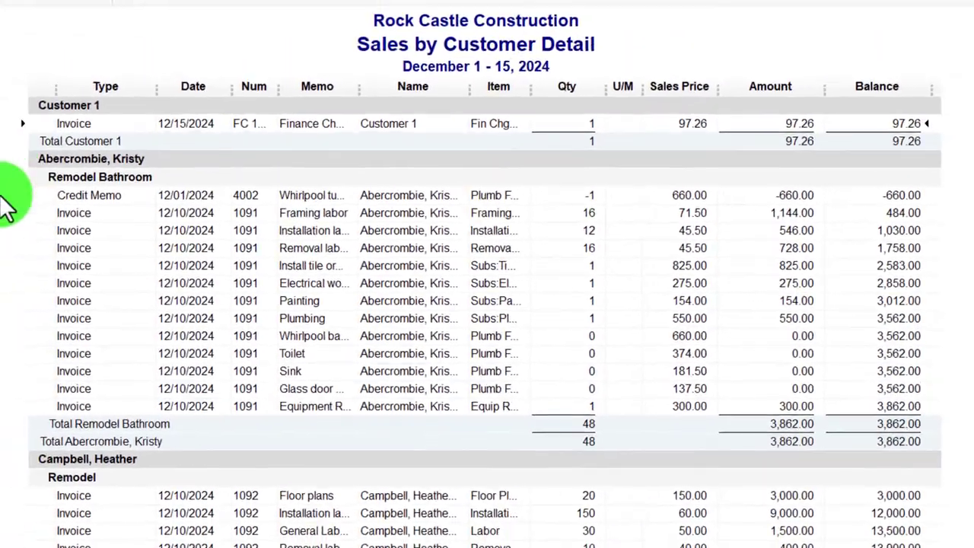
Review the invoice and credit memo lines by customer in the Sales by Customer Detail report, and close it
scroll(60, 183, down, 1)
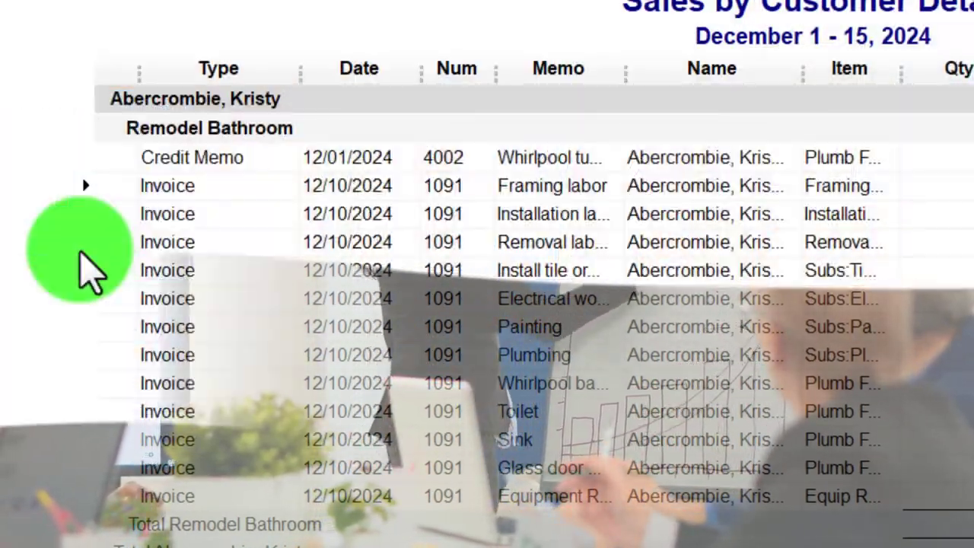
scroll(82, 254, down, 3)
scroll(90, 270, down, 12)
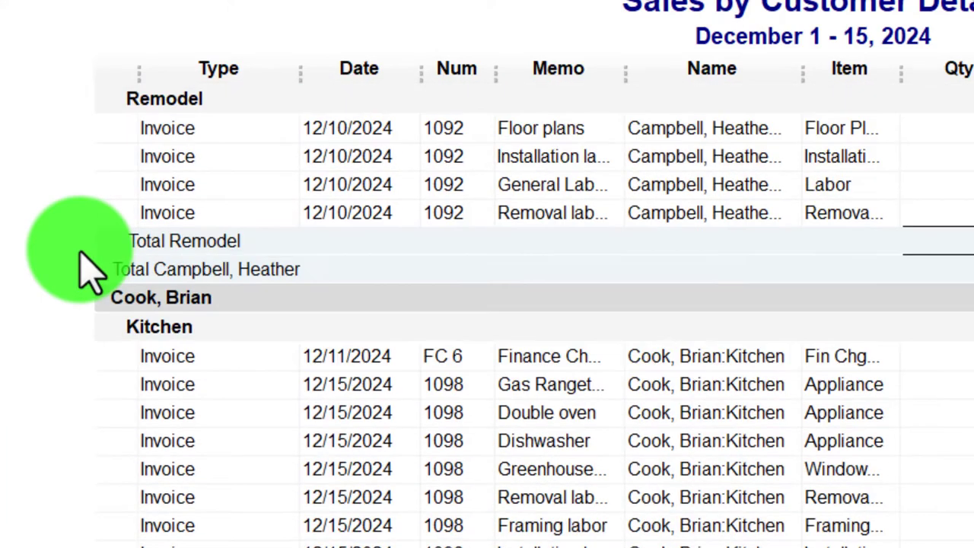
scroll(90, 270, down, 8)
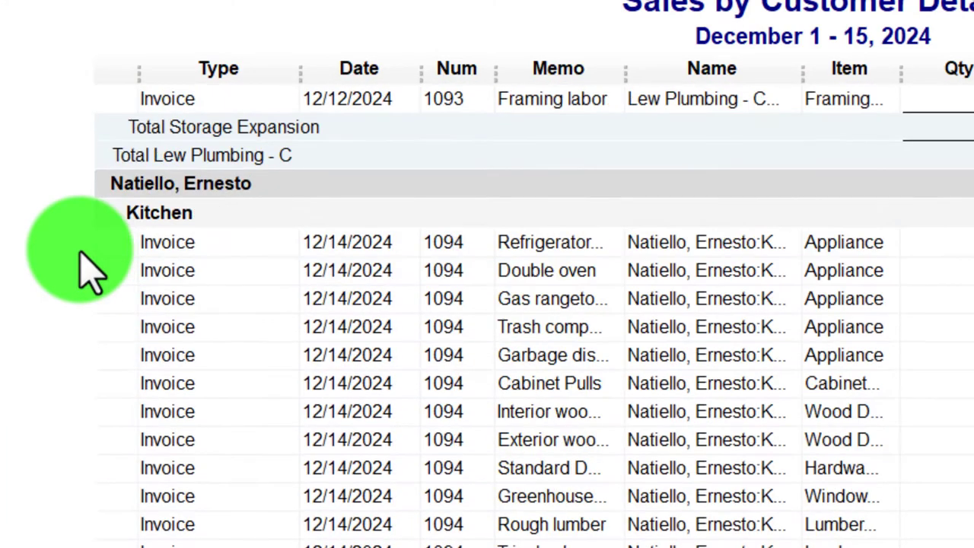
scroll(90, 270, down, 14)
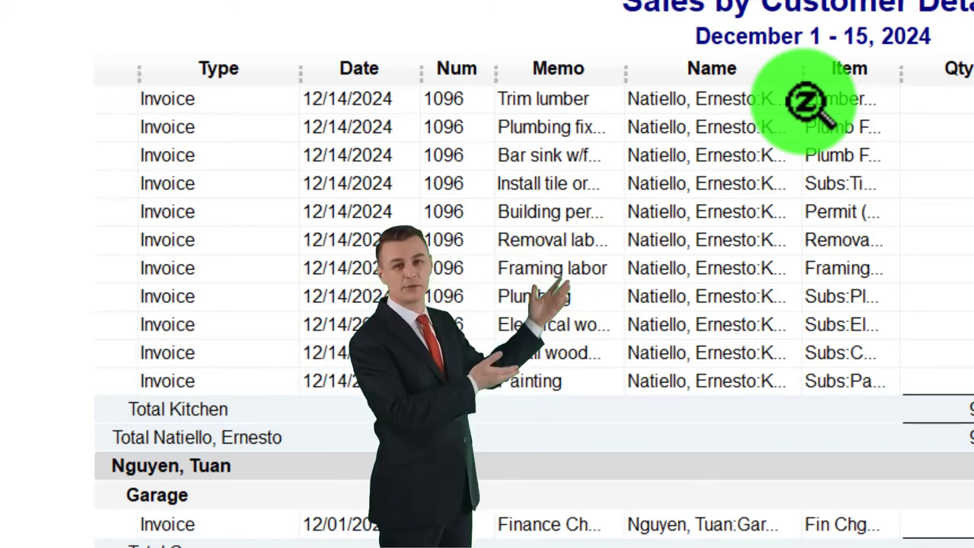
scroll(806, 107, down, 2)
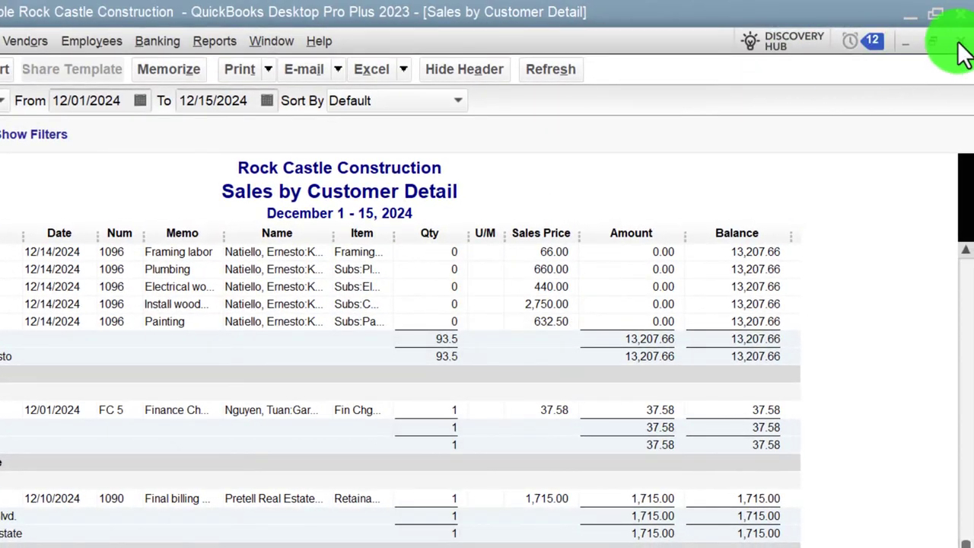
click(960, 44)
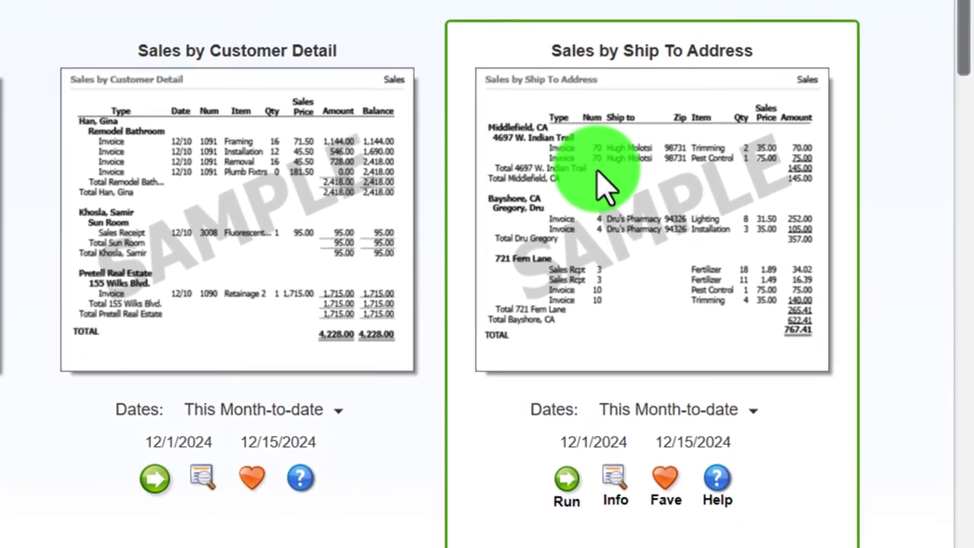
Run the Sales by Item Summary from the Report Center's sales reports for 01/01/2024 to 12/31/2024
scroll(601, 179, down, 4)
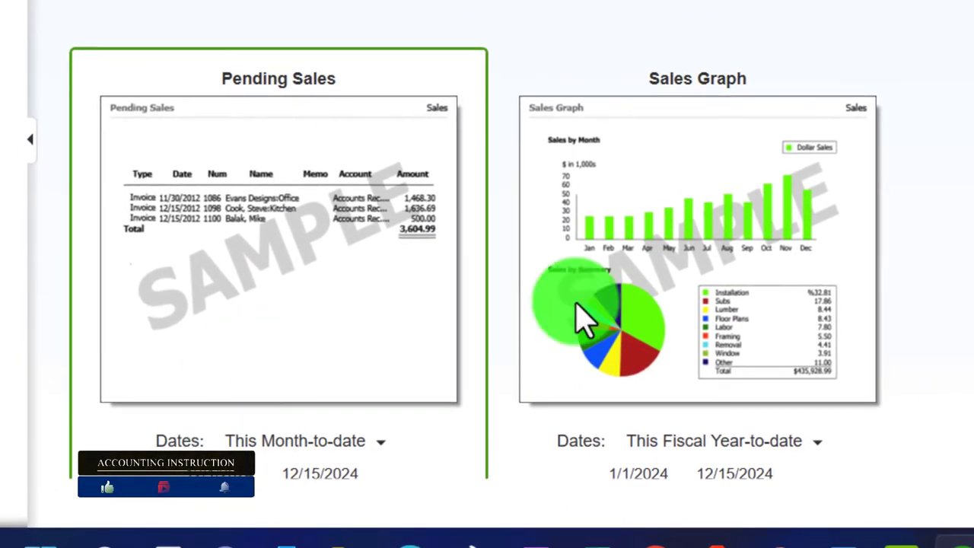
scroll(704, 300, down, 1)
scroll(704, 301, down, 5)
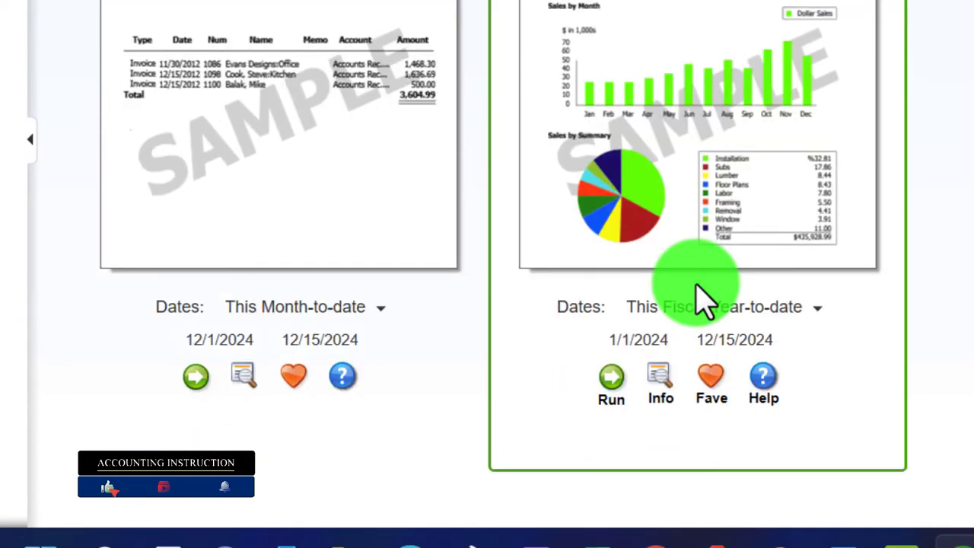
scroll(704, 300, down, 7)
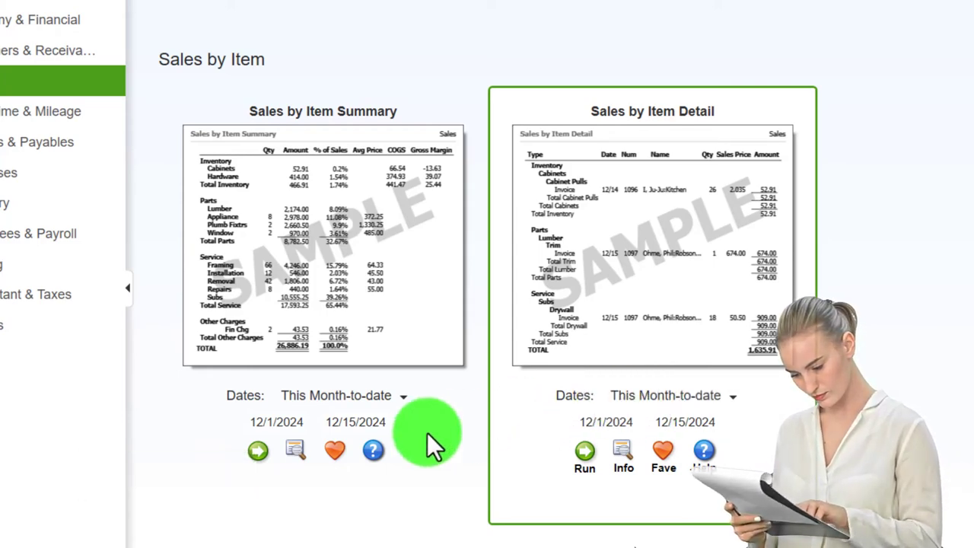
click(253, 454)
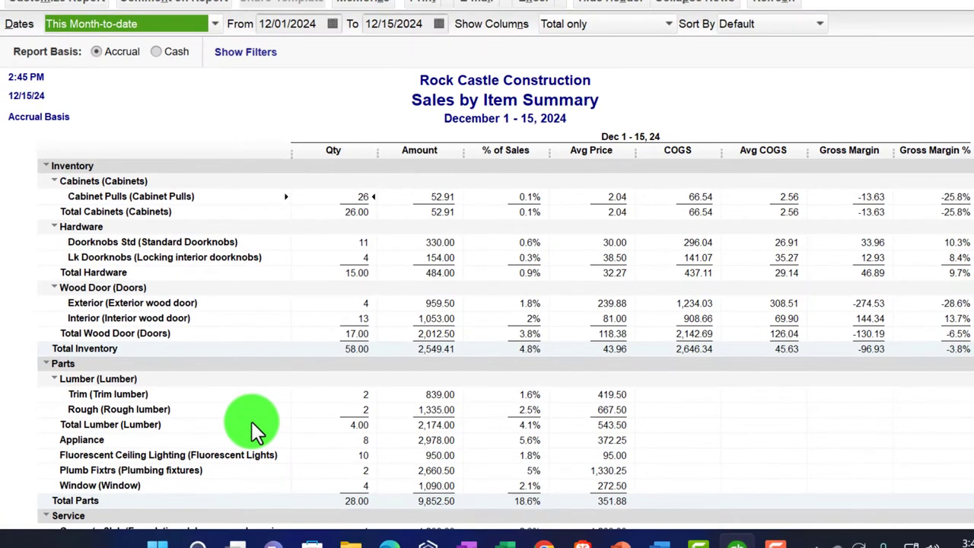
key(Tab)
text(0101)
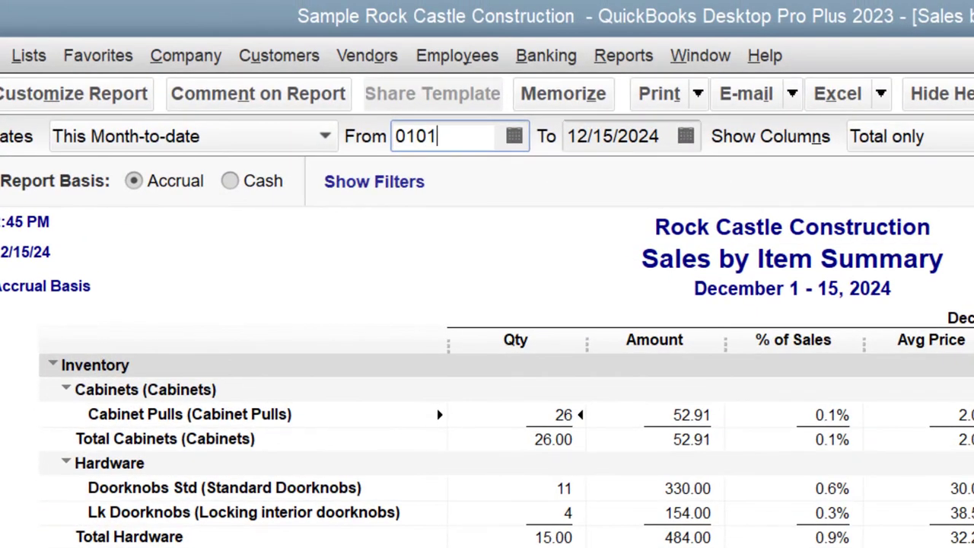
key(Tab)
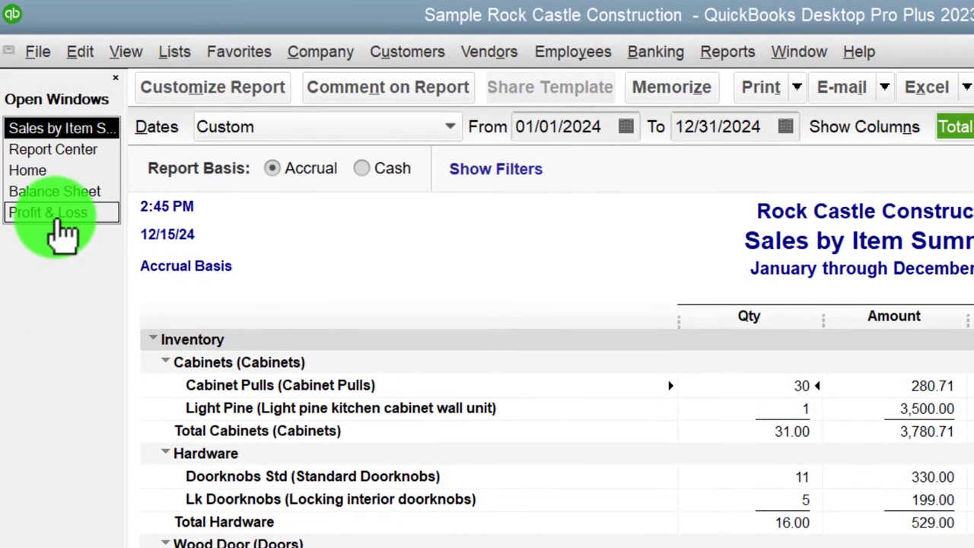
Compare the Profit & Loss income with the items in the Sales by Item Summary, and return to the Home page
click(26, 113)
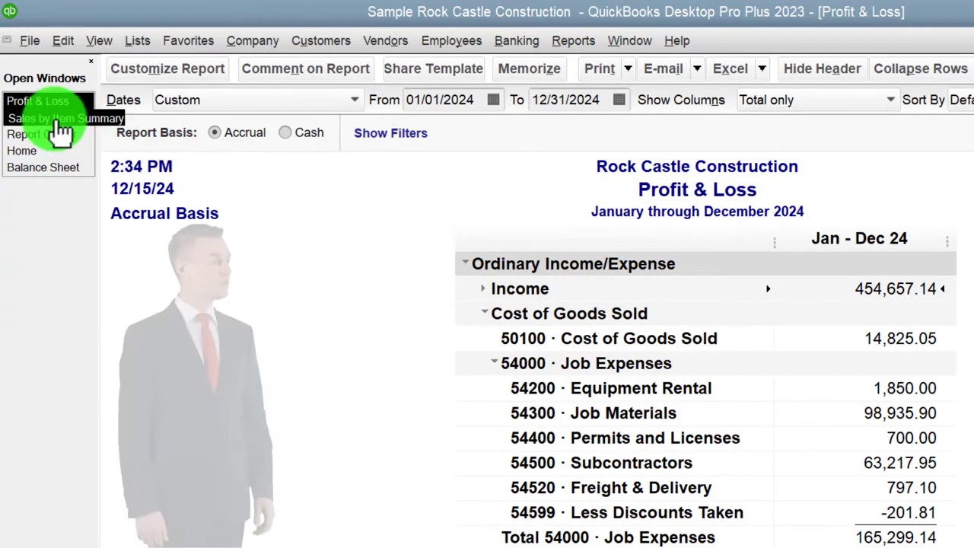
click(58, 120)
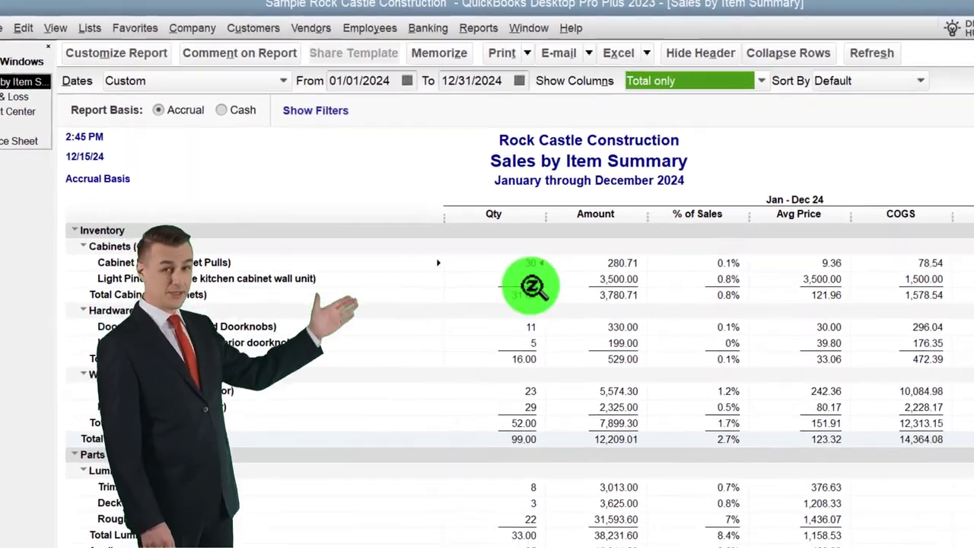
scroll(491, 241, down, 3)
scroll(490, 241, down, 5)
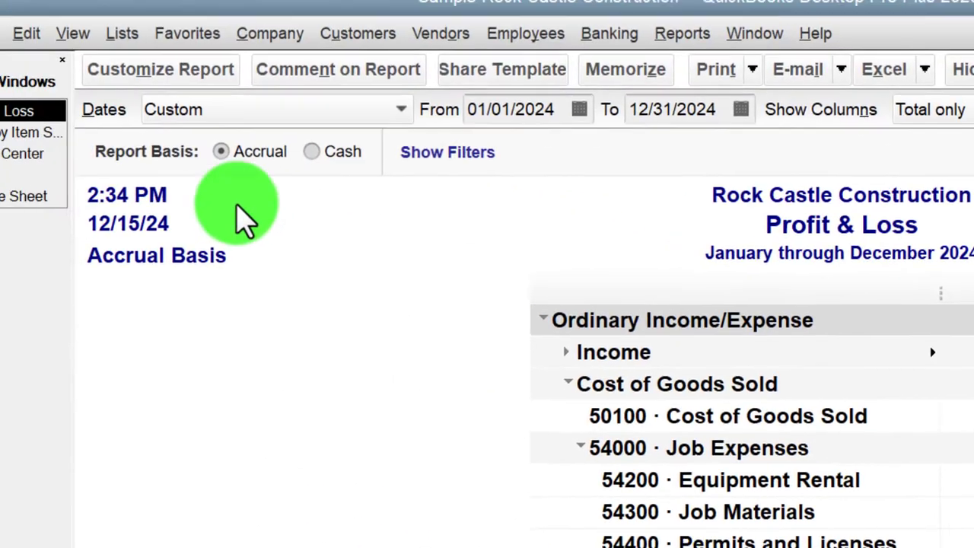
click(11, 177)
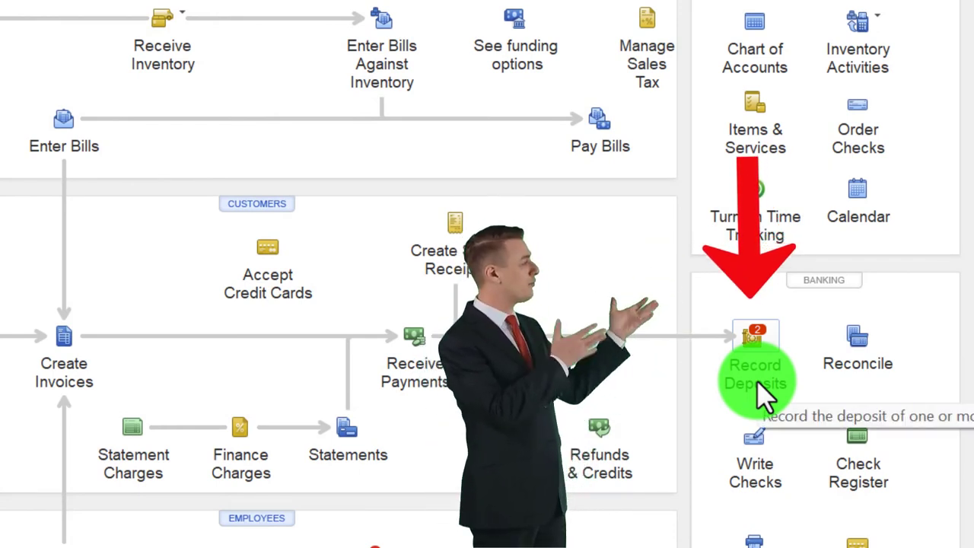
Open the deposit form to view the customer payments available to deposit, and close the payments list
click(757, 380)
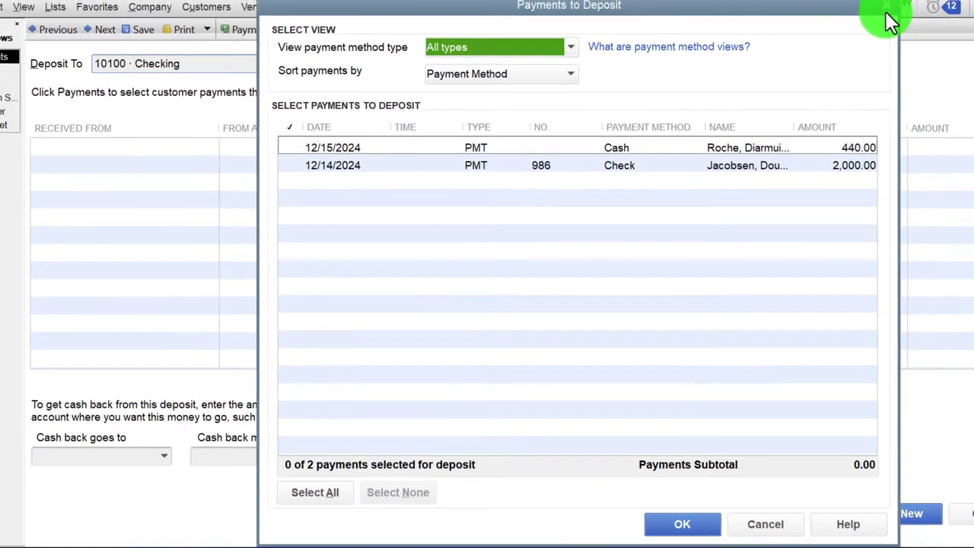
click(886, 12)
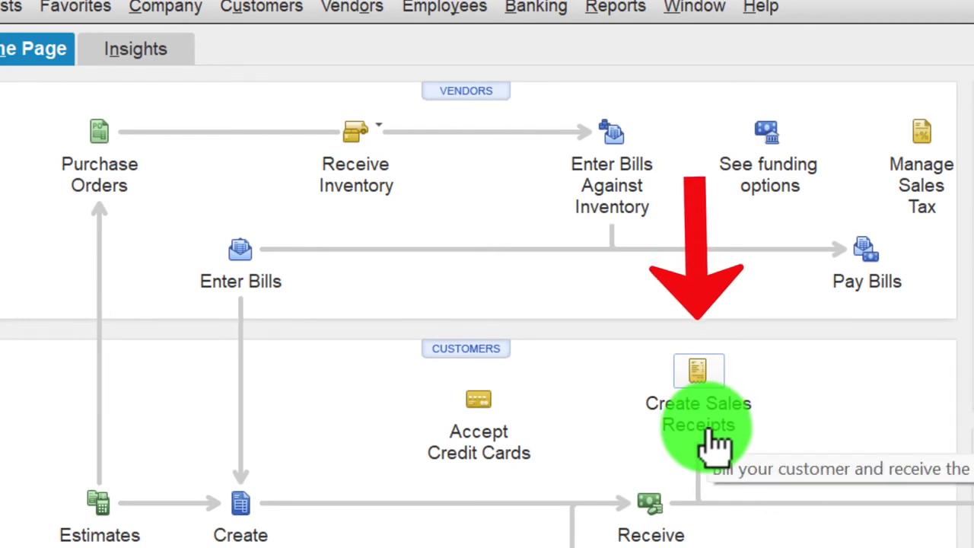
Open a blank sales receipt from the Home page and view the items available for its first line
click(715, 433)
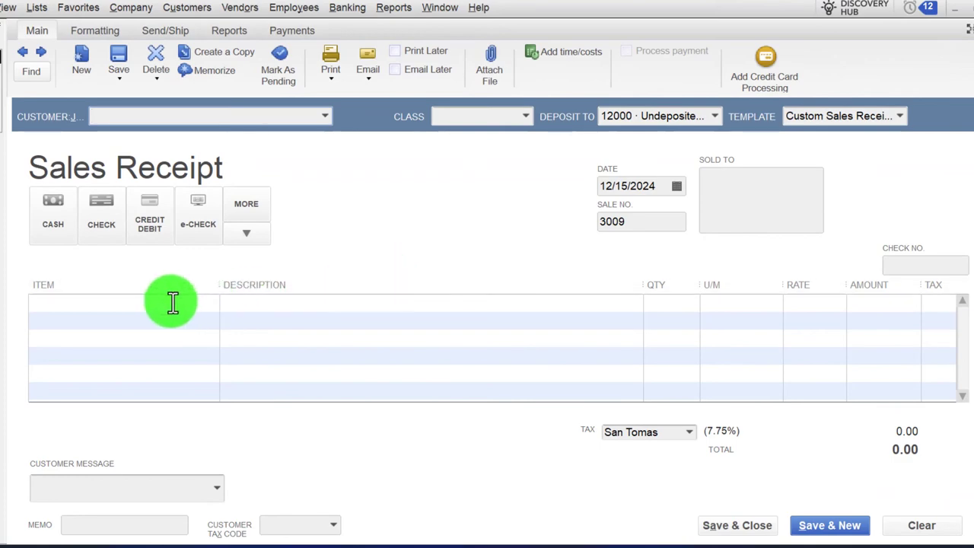
click(194, 316)
click(216, 297)
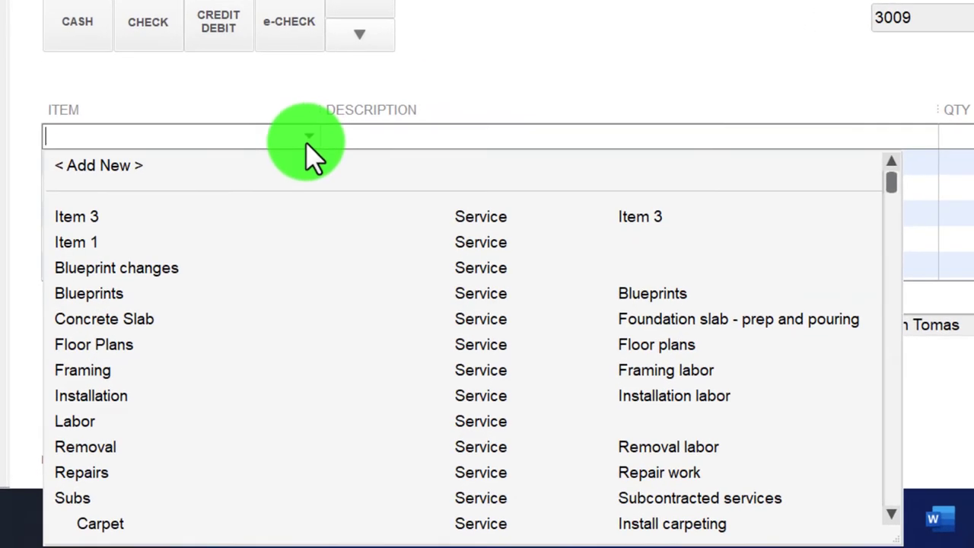
click(217, 296)
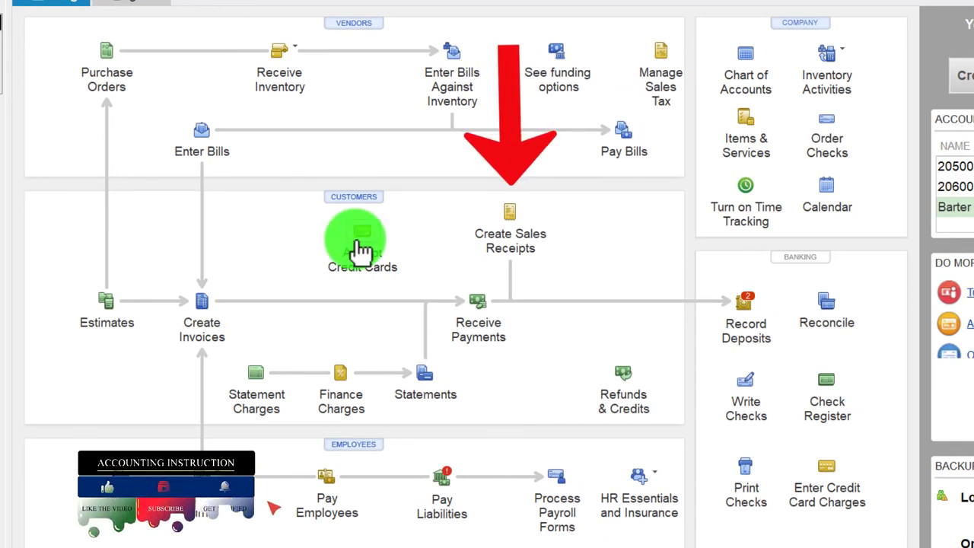
Switch back to the Sales by Item Summary report and close it
click(11, 53)
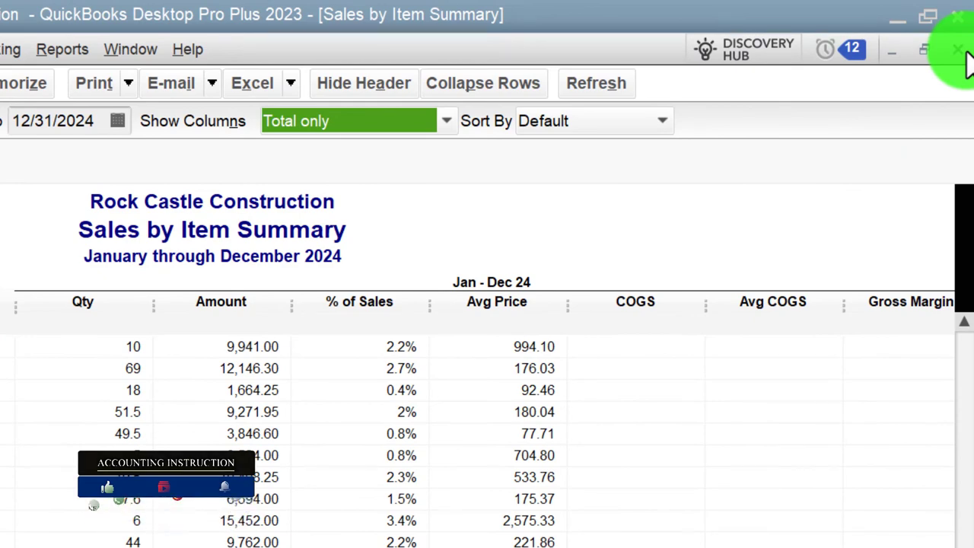
click(957, 50)
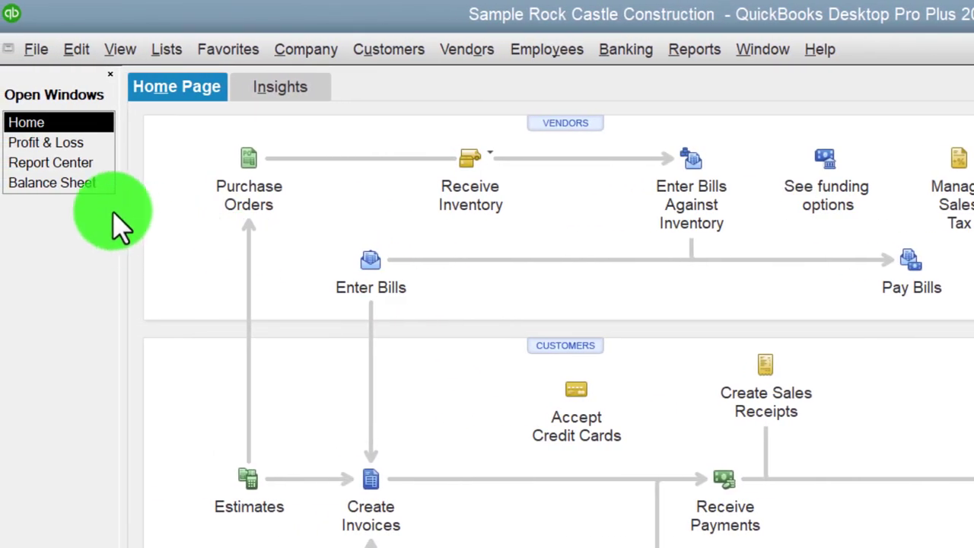
Return to the Report Center and examine the Sales by Rep Summary and Sales by Rep Detail samples
click(72, 166)
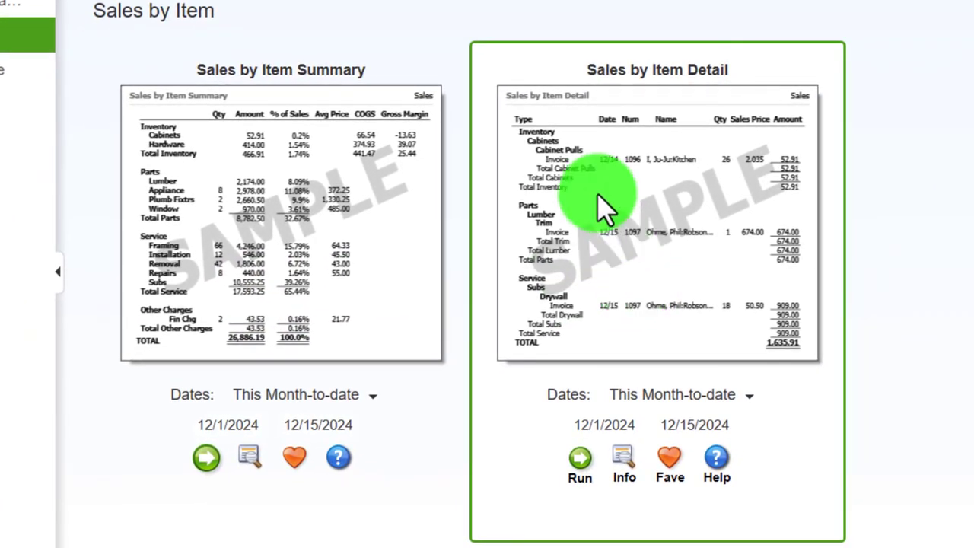
scroll(598, 204, down, 5)
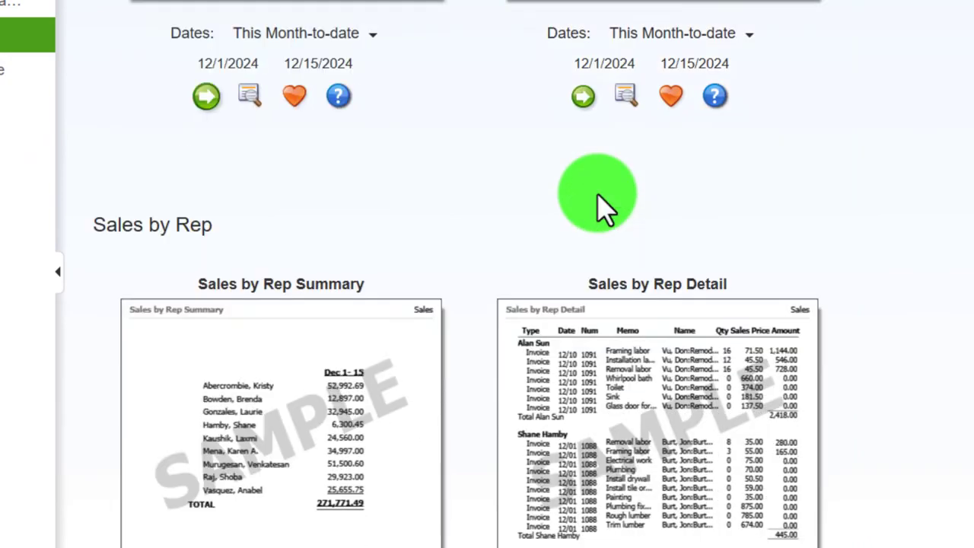
scroll(597, 204, down, 1)
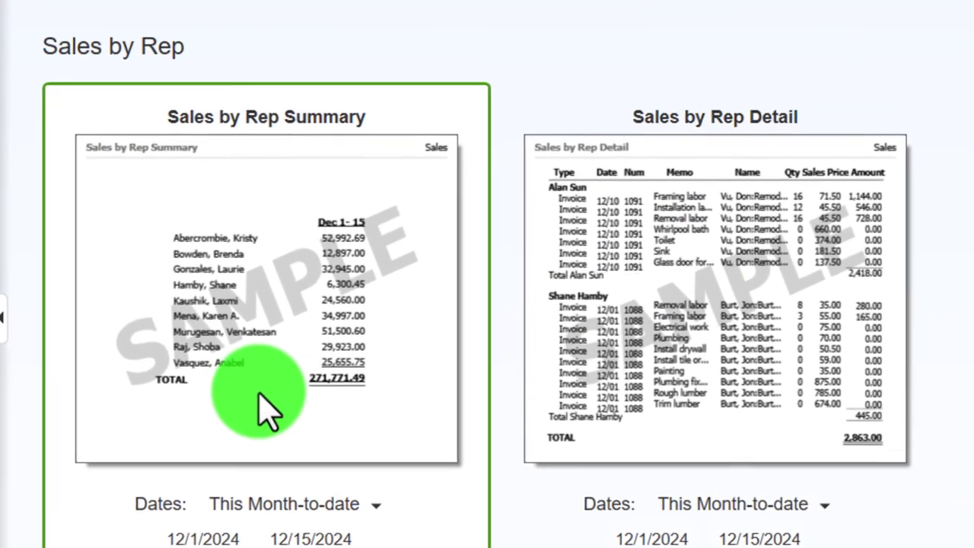
scroll(262, 426, down, 1)
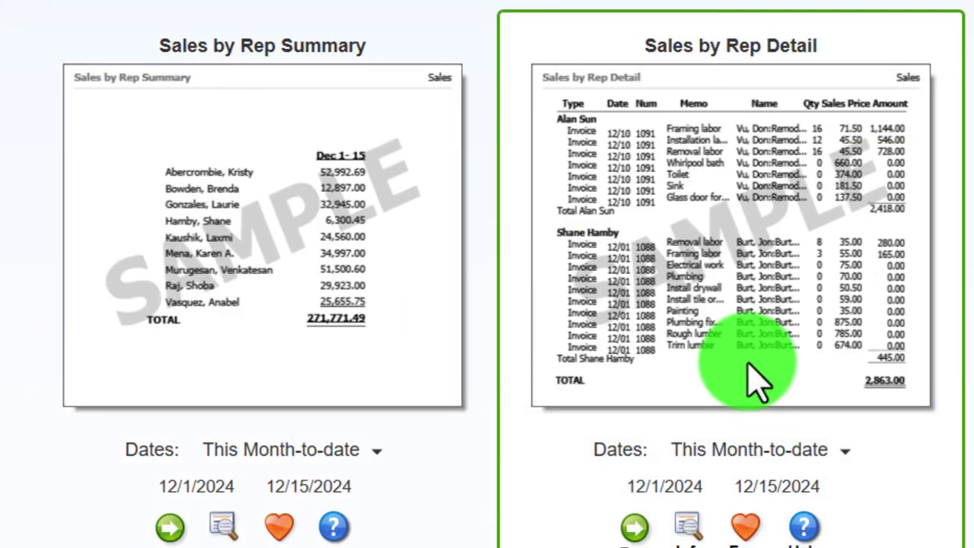